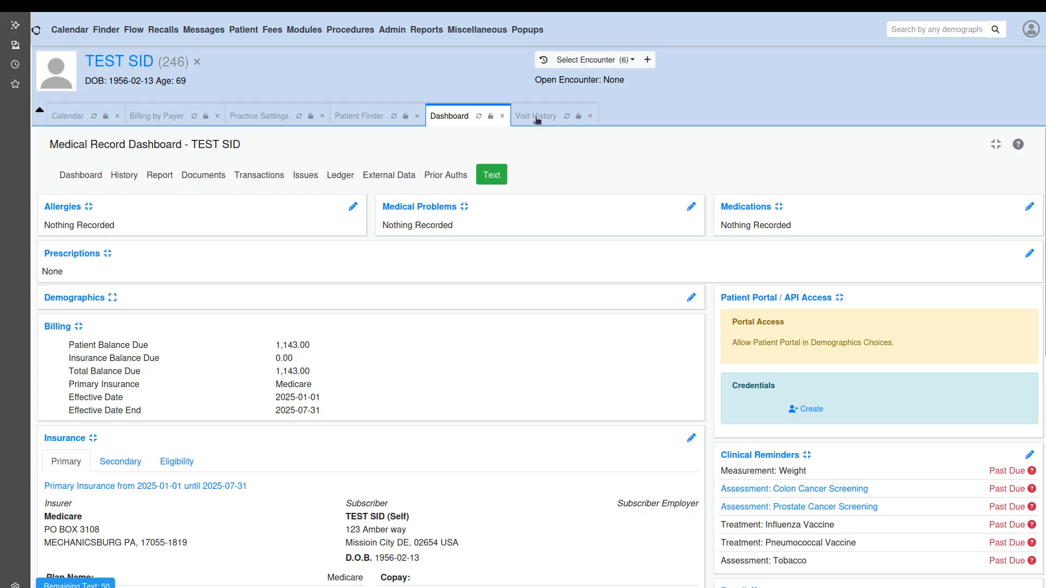
- List the unbilled claims in the Billing Manager by the patient's ID, with the Date of Service criterion removed
{"action": "mouse_move", "coordinate": [269, 27]}
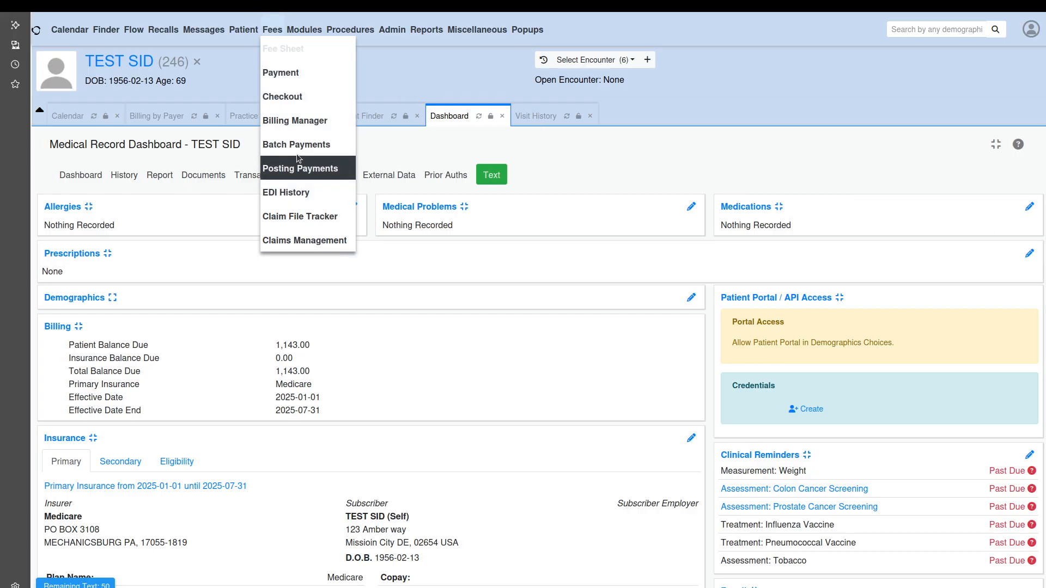
{"action": "left_click", "coordinate": [298, 123]}
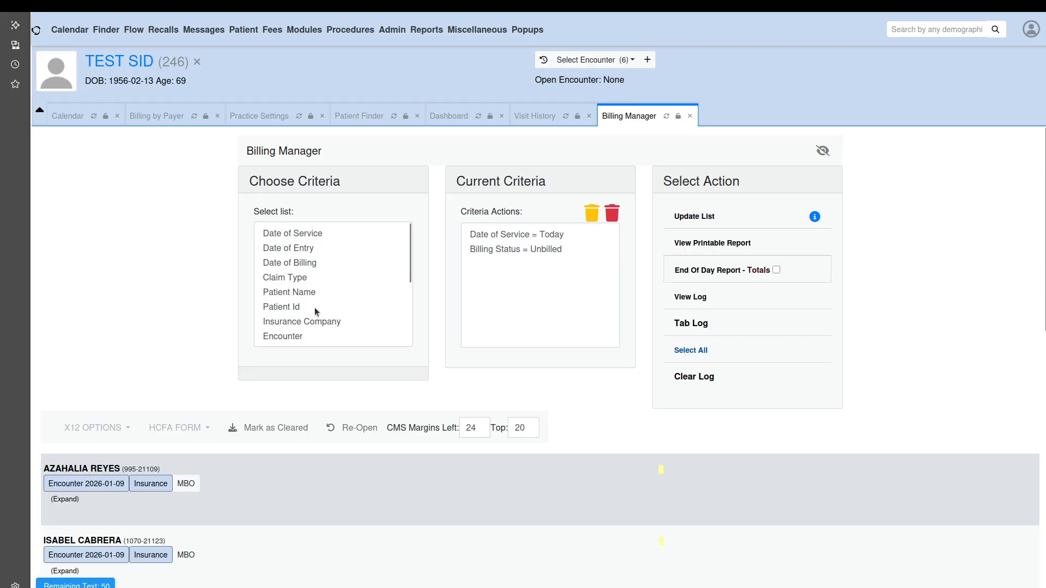
{"action": "left_click", "coordinate": [283, 308]}
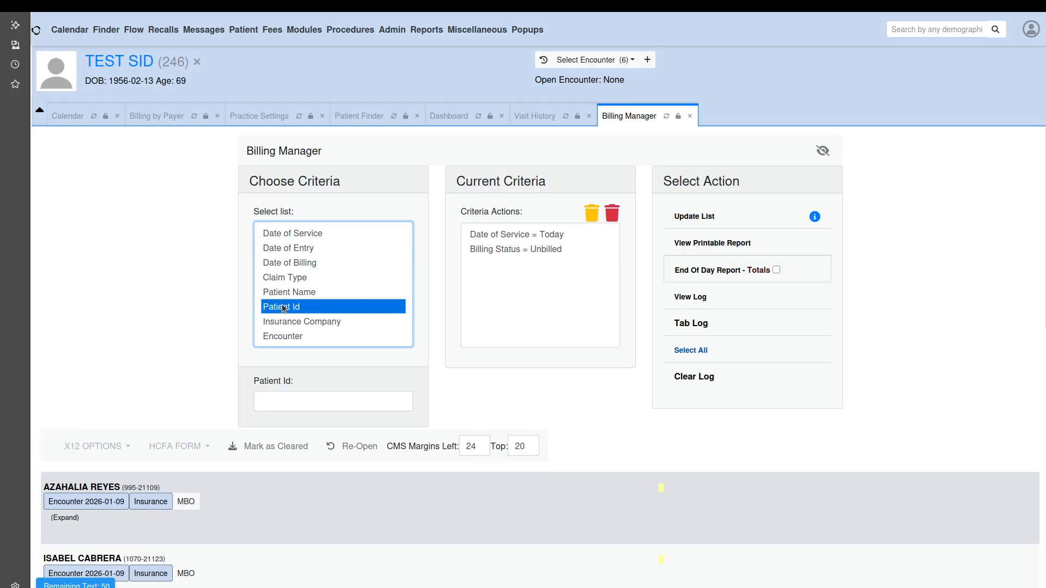
{"action": "left_click", "coordinate": [287, 403]}
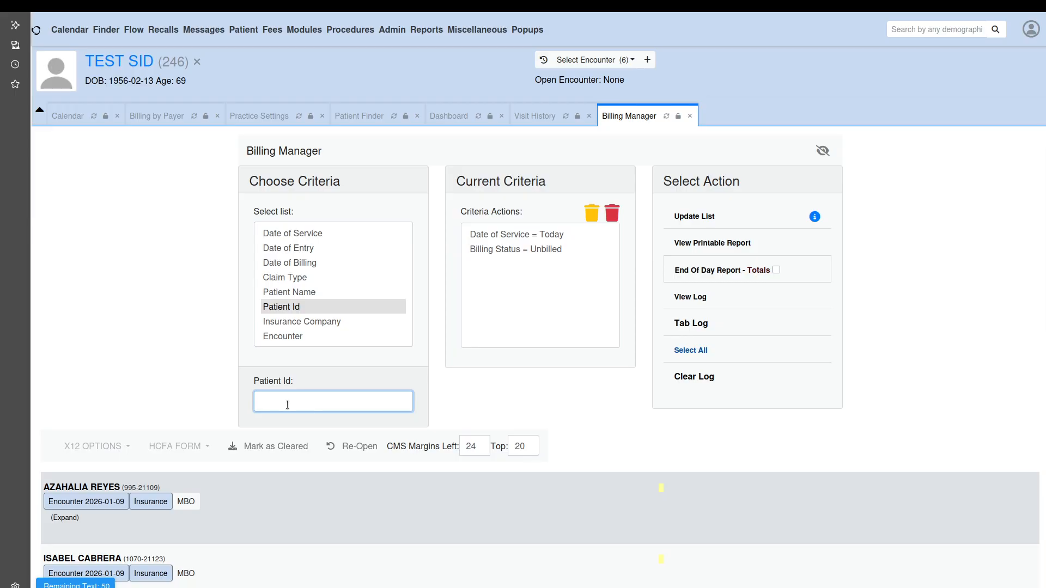
{"action": "type", "text": "246"}
{"action": "left_click", "coordinate": [513, 239]}
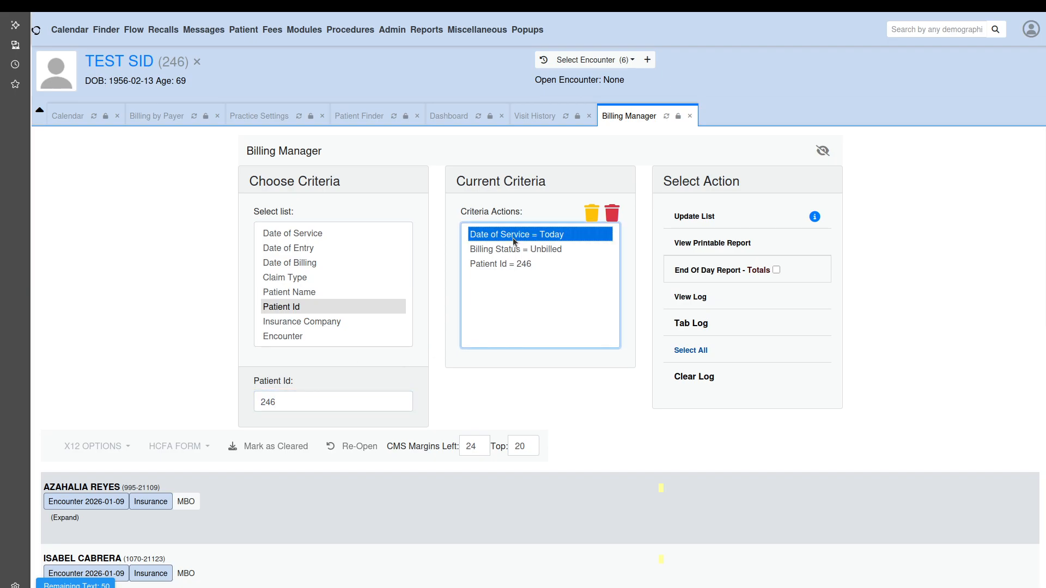
{"action": "left_click", "coordinate": [592, 215]}
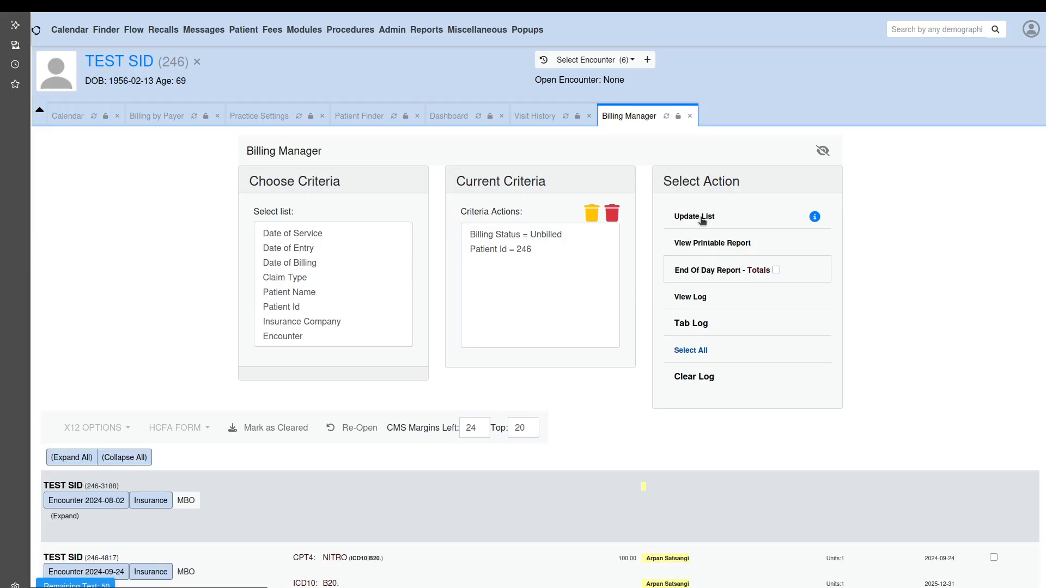
- Review the HCFA-1500 miscellaneous billing options of the 2024-09-24 encounter, including the replacement claim and resubmission fields, and save the form
{"action": "scroll", "coordinate": [646, 280], "scroll_direction": "down", "scroll_amount": 3}
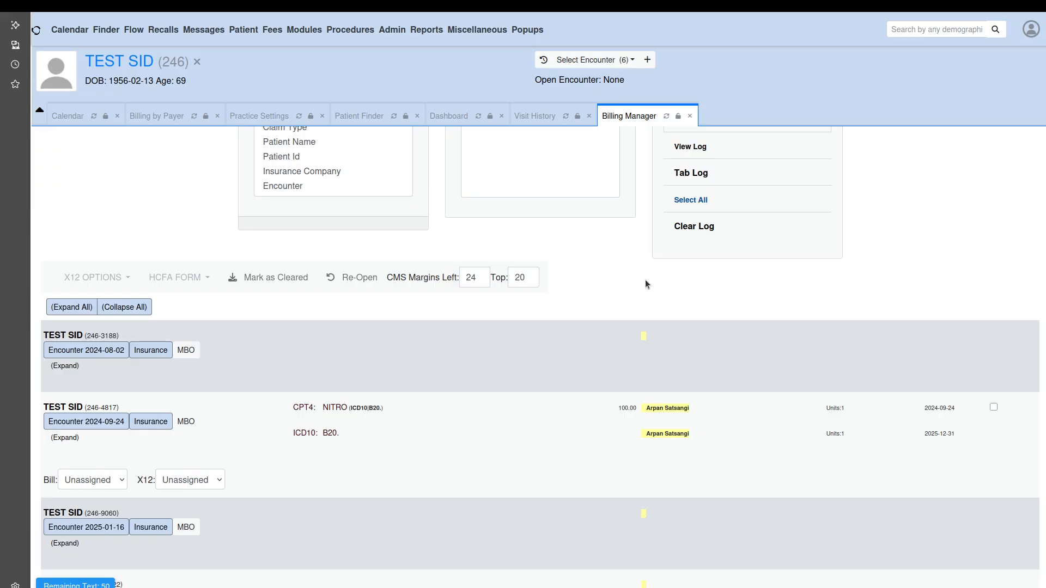
{"action": "left_click", "coordinate": [993, 408]}
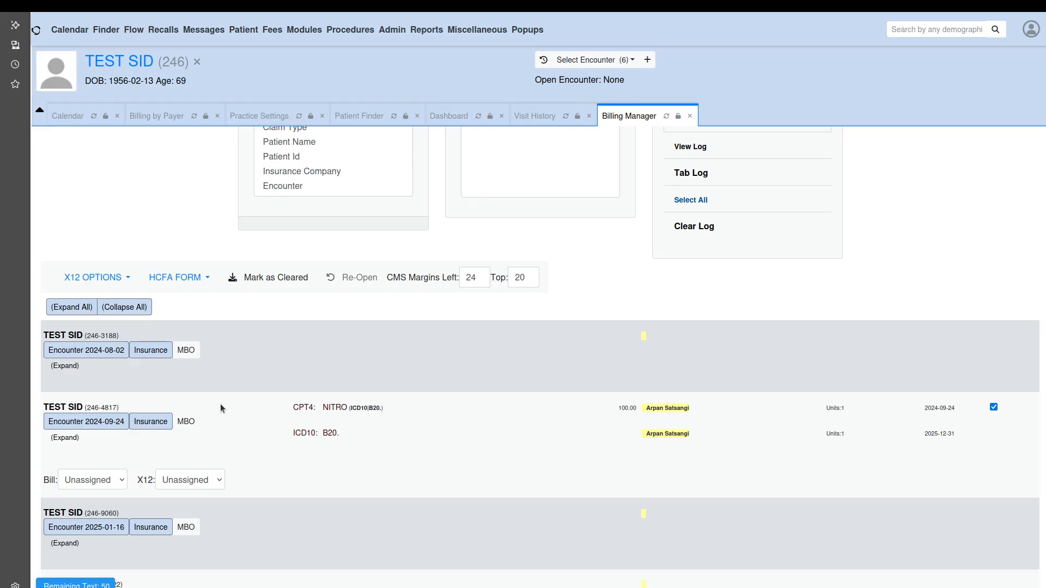
{"action": "left_click", "coordinate": [189, 423]}
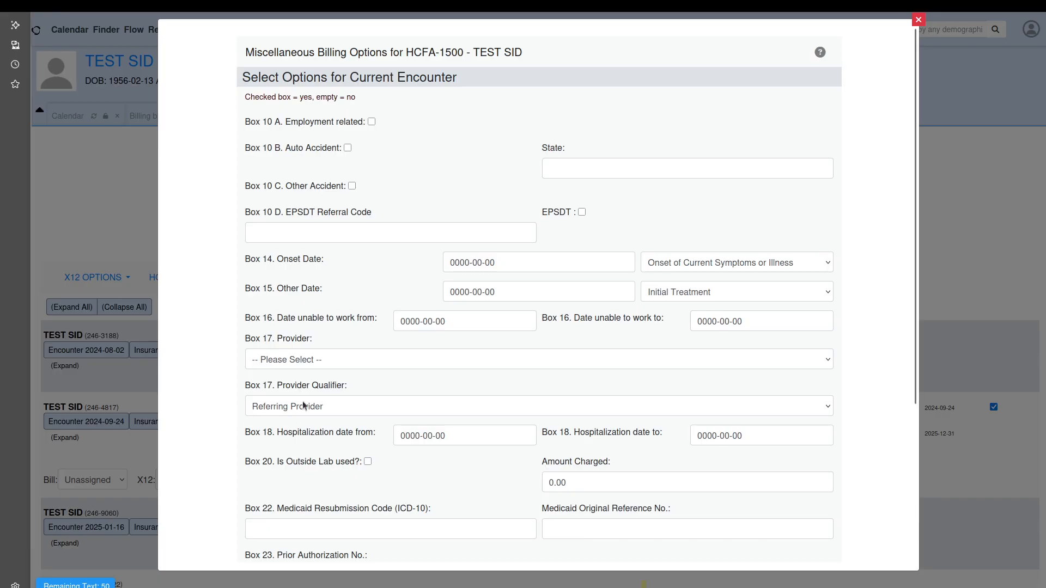
{"action": "scroll", "coordinate": [357, 360], "scroll_direction": "down", "scroll_amount": 4}
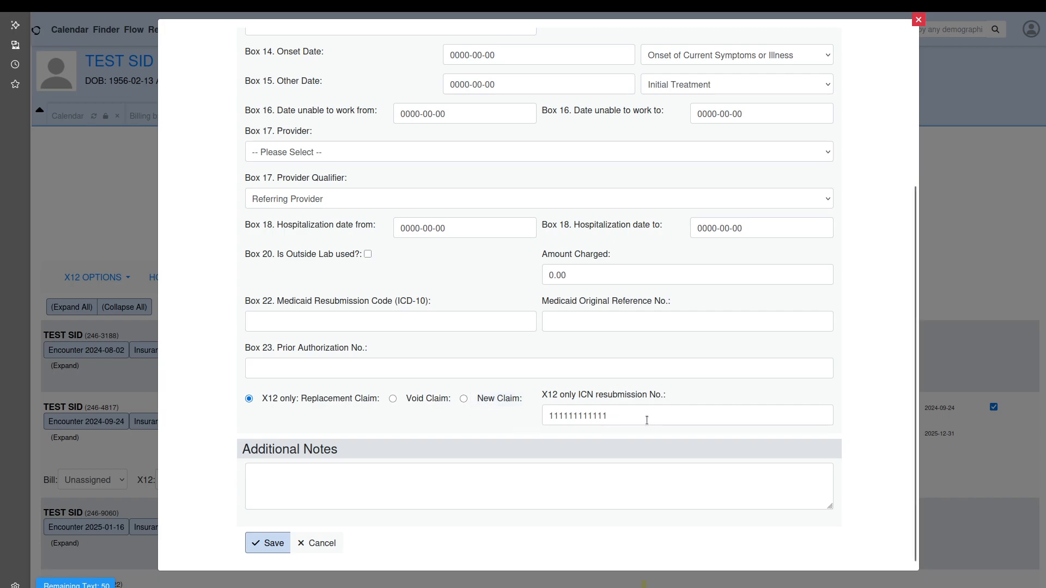
{"action": "left_click", "coordinate": [446, 483]}
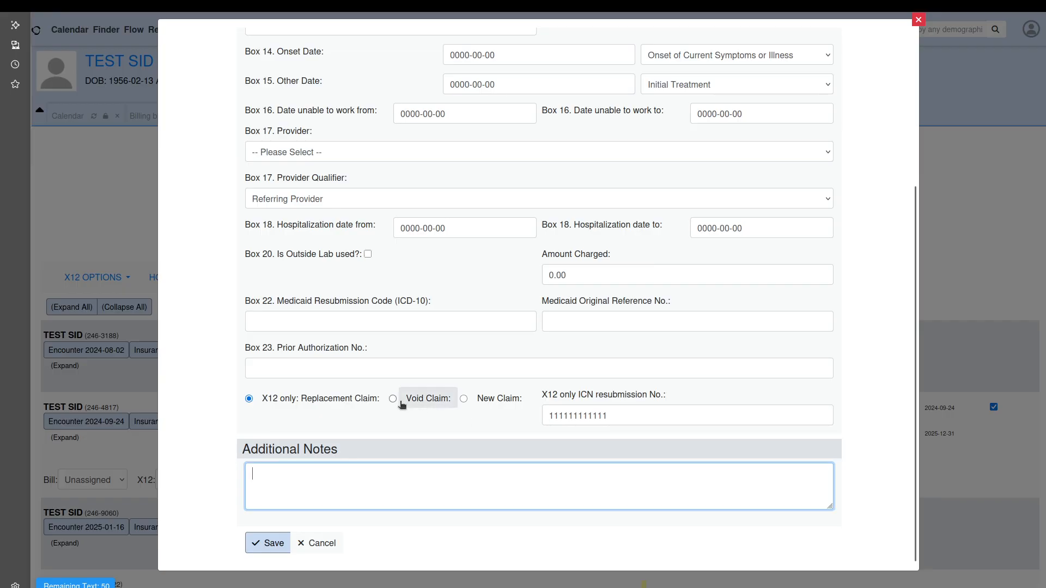
{"action": "left_click", "coordinate": [389, 368]}
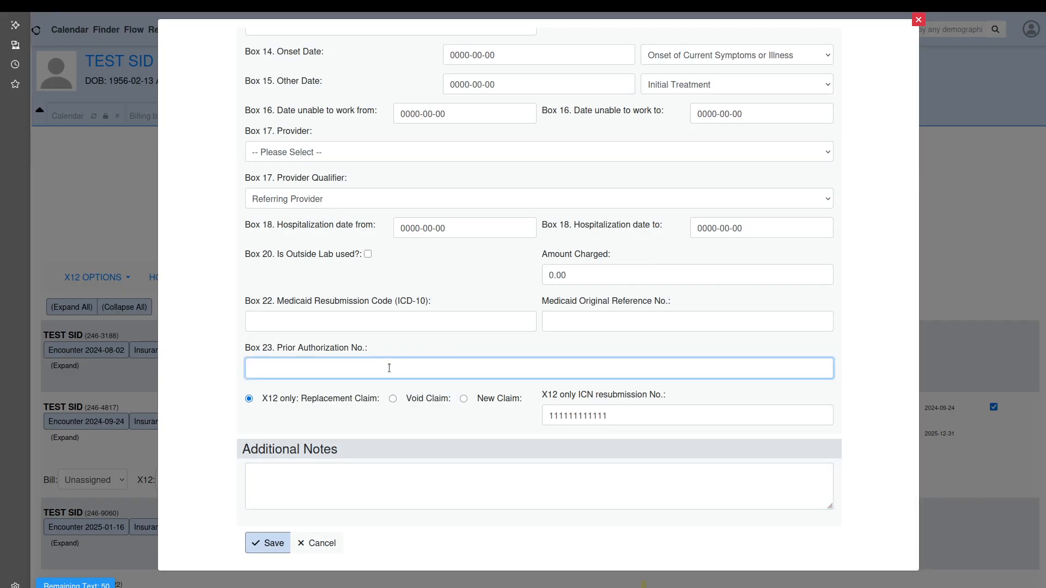
{"action": "left_click", "coordinate": [257, 543]}
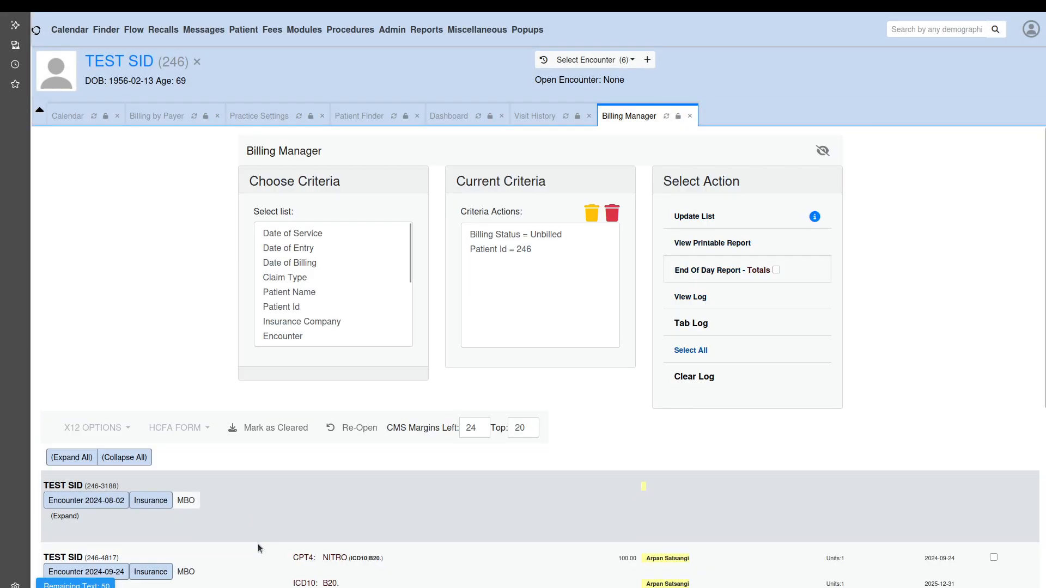
- Add the note "What to know about this claim" to the 2024-09-24 encounter's miscellaneous billing options and save them
{"action": "scroll", "coordinate": [296, 534], "scroll_direction": "down", "scroll_amount": 1}
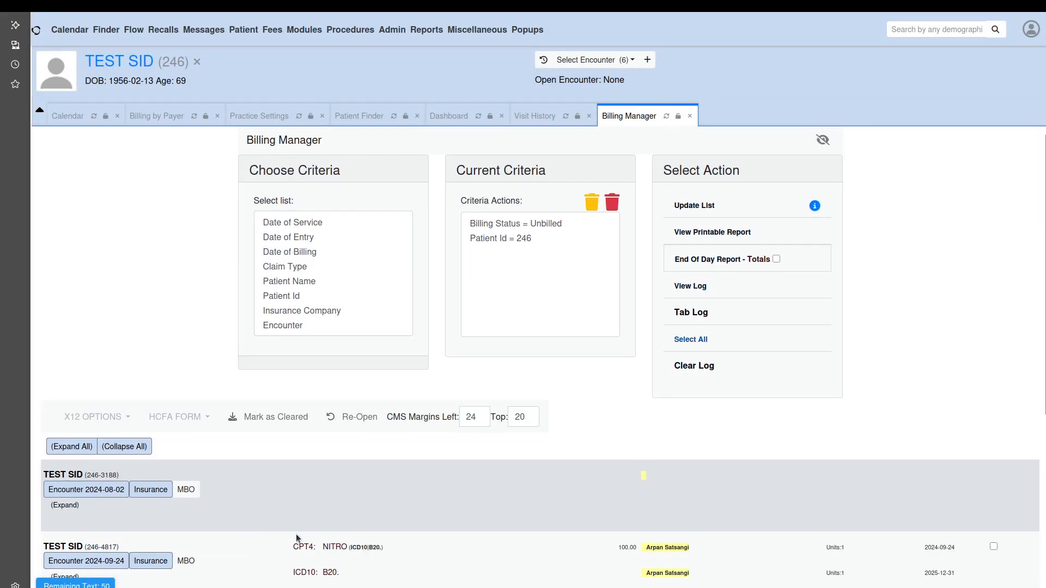
{"action": "scroll", "coordinate": [296, 534], "scroll_direction": "down", "scroll_amount": 4}
{"action": "left_click", "coordinate": [993, 332]}
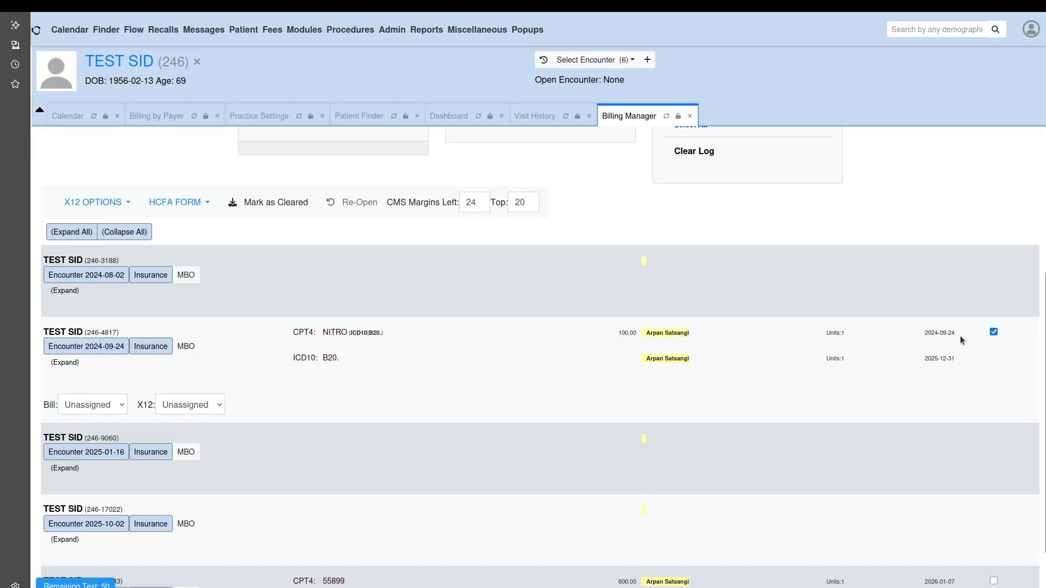
{"action": "left_click", "coordinate": [186, 350]}
{"action": "scroll", "coordinate": [277, 392], "scroll_direction": "down", "scroll_amount": 4}
{"action": "left_click", "coordinate": [319, 492]}
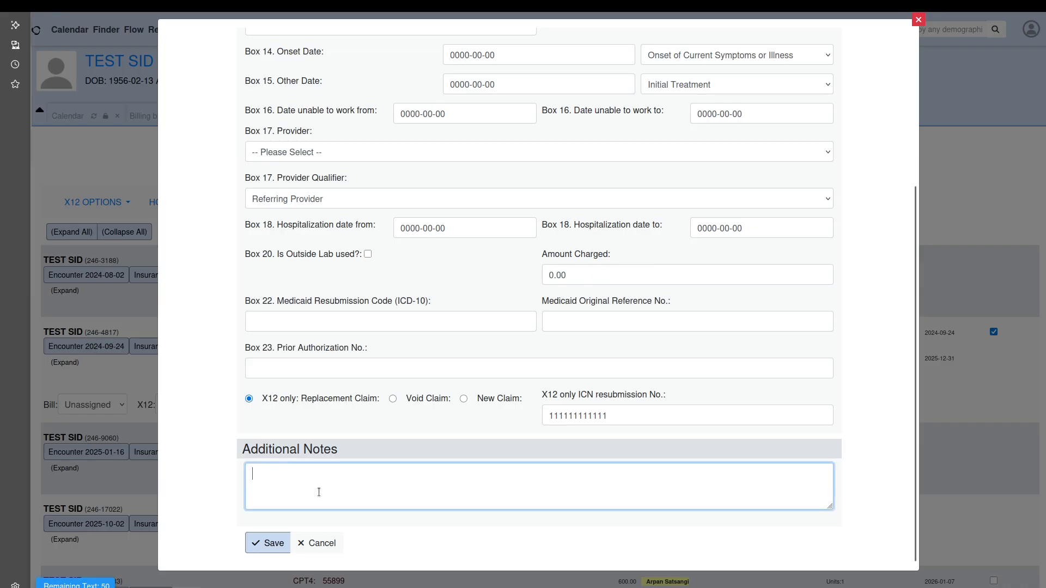
{"action": "type", "text": "Wha"}
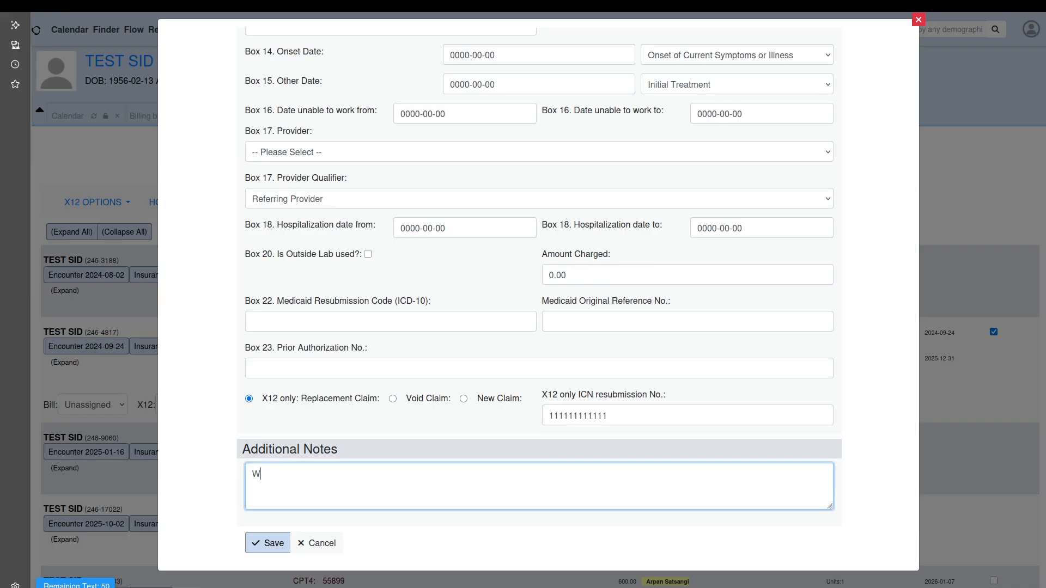
{"action": "type", "text": "t to know abut this"}
{"action": "key", "text": "BackSpace"}
{"action": "key", "text": "BackSpace"}
{"action": "key", "text": "BackSpace"}
{"action": "key", "text": "BackSpace"}
{"action": "key", "text": "BackSpace"}
{"action": "type", "text": "out this claim"}
{"action": "left_click", "coordinate": [267, 541]}
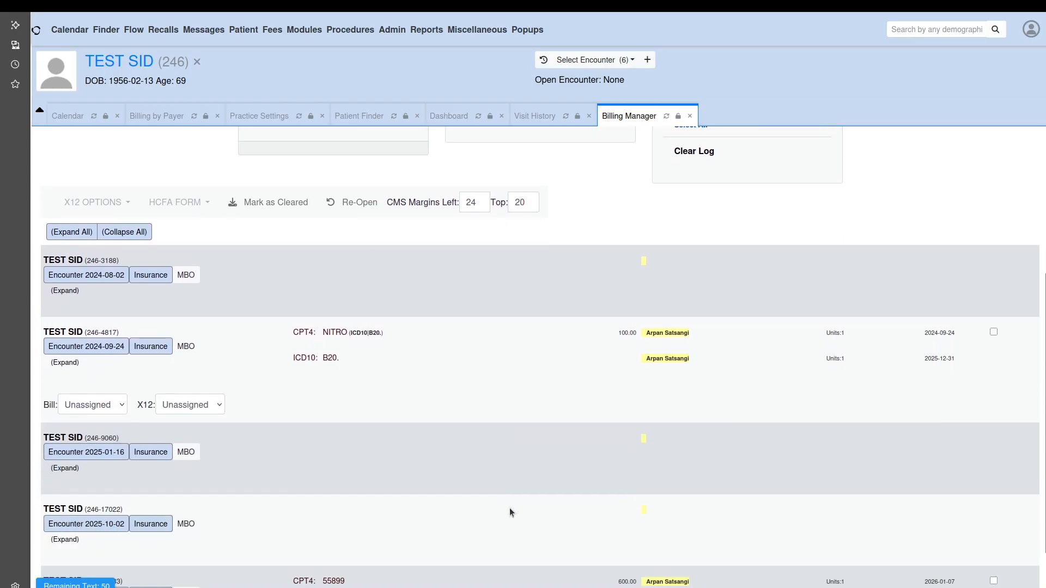
- Run an X12 validate-only check on the 2024-09-24 claim and close its billing queue results
{"action": "left_click", "coordinate": [994, 333]}
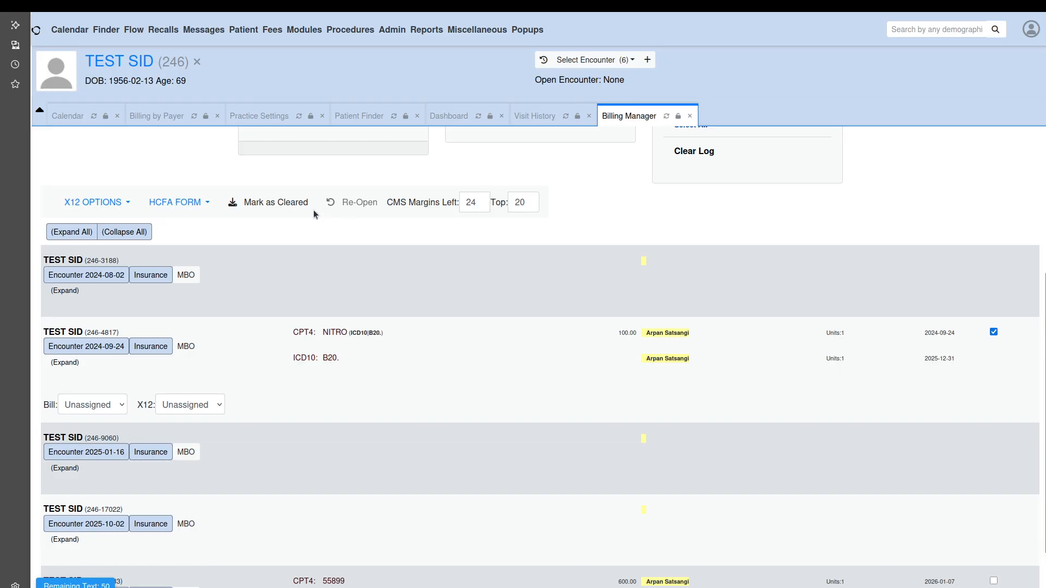
{"action": "left_click", "coordinate": [110, 202]}
{"action": "left_click", "coordinate": [115, 230]}
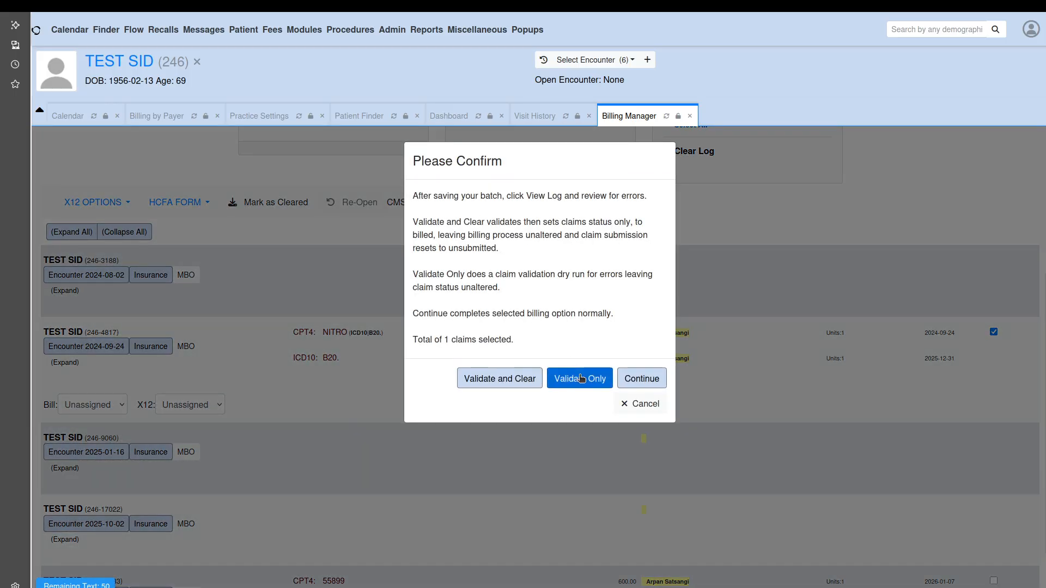
{"action": "left_click", "coordinate": [581, 378]}
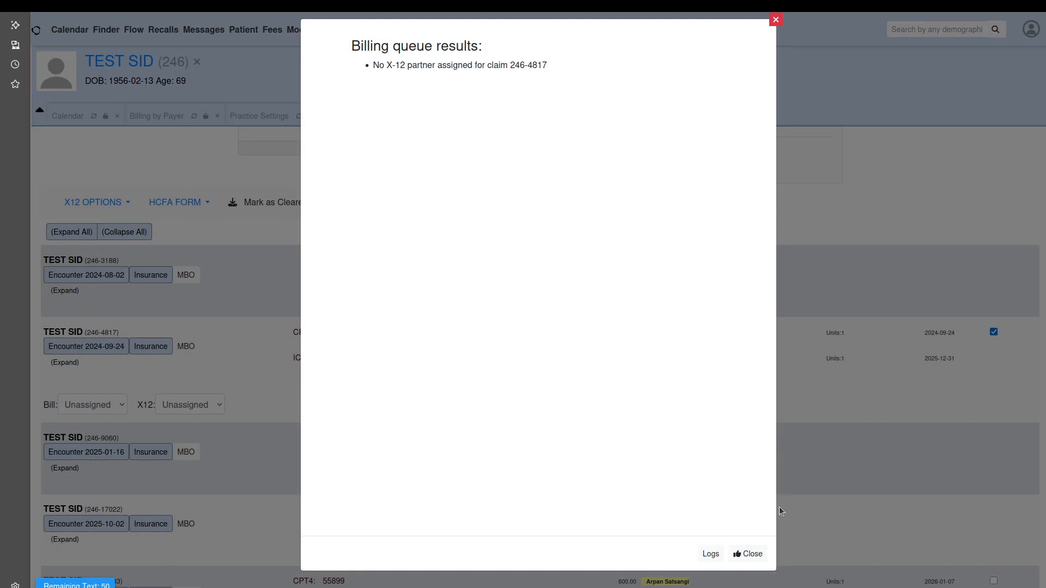
{"action": "left_click", "coordinate": [748, 554]}
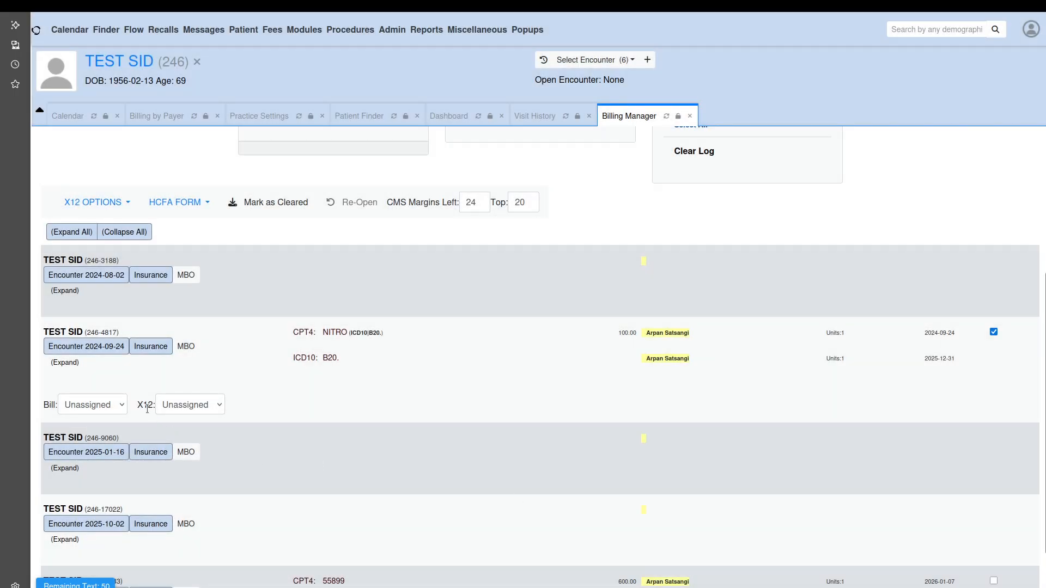
- Assign Trizetto as the X12 partner of the 2024-09-24 claim and check its available Bill payer choices
{"action": "left_click", "coordinate": [209, 410]}
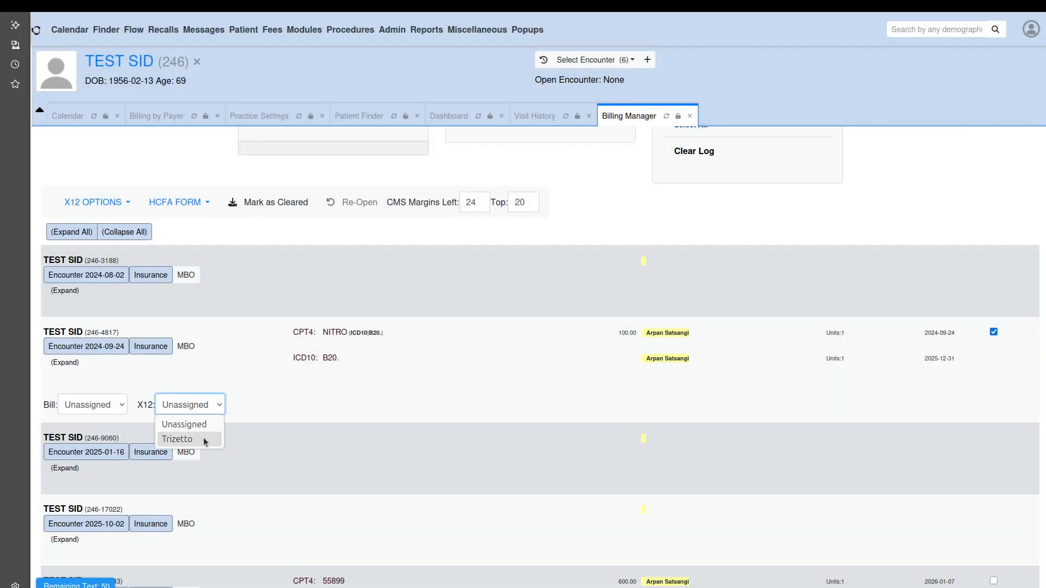
{"action": "left_click", "coordinate": [205, 441]}
{"action": "left_click", "coordinate": [124, 410]}
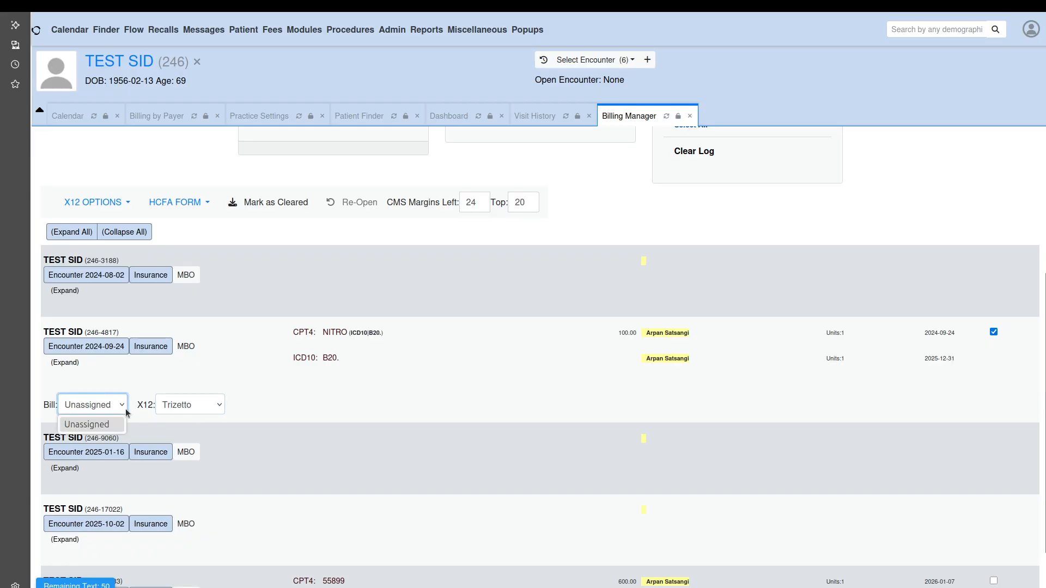
{"action": "left_click", "coordinate": [125, 392]}
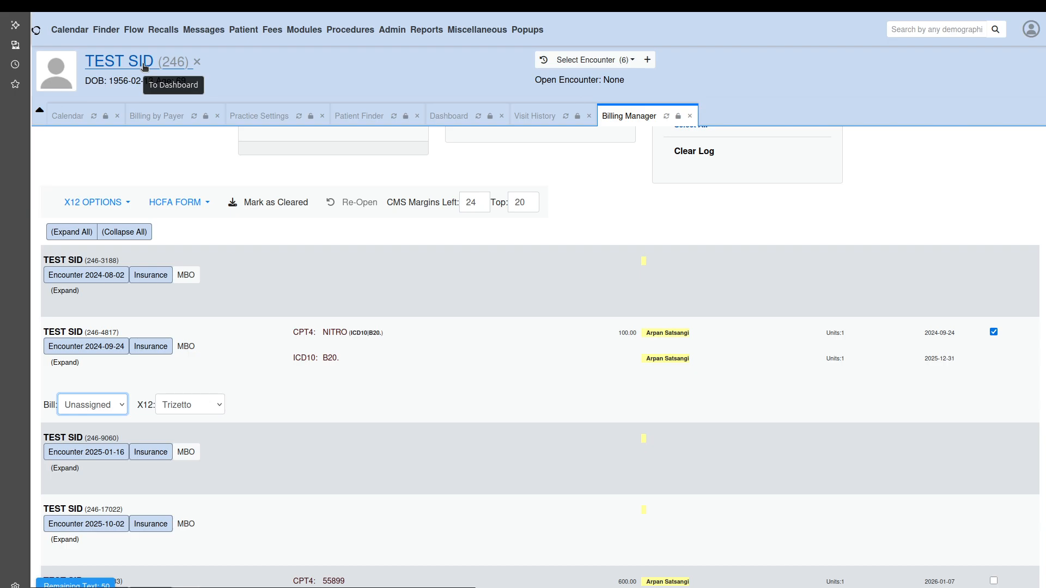
- Check the patient's visit history and open the primary Medicare insurance for editing from the dashboard
{"action": "left_click", "coordinate": [446, 115]}
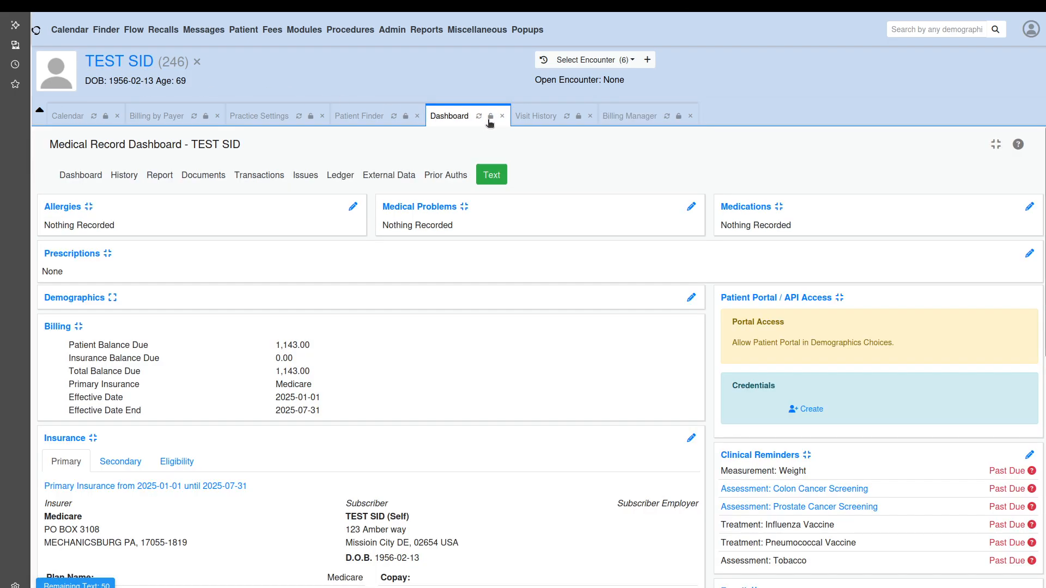
{"action": "left_click", "coordinate": [540, 117]}
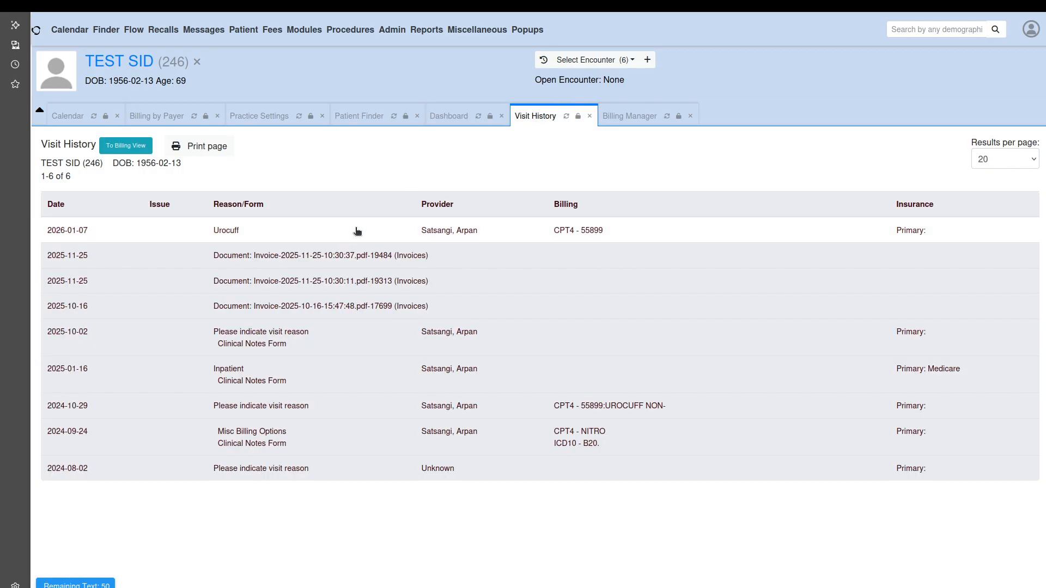
{"action": "left_click", "coordinate": [449, 116]}
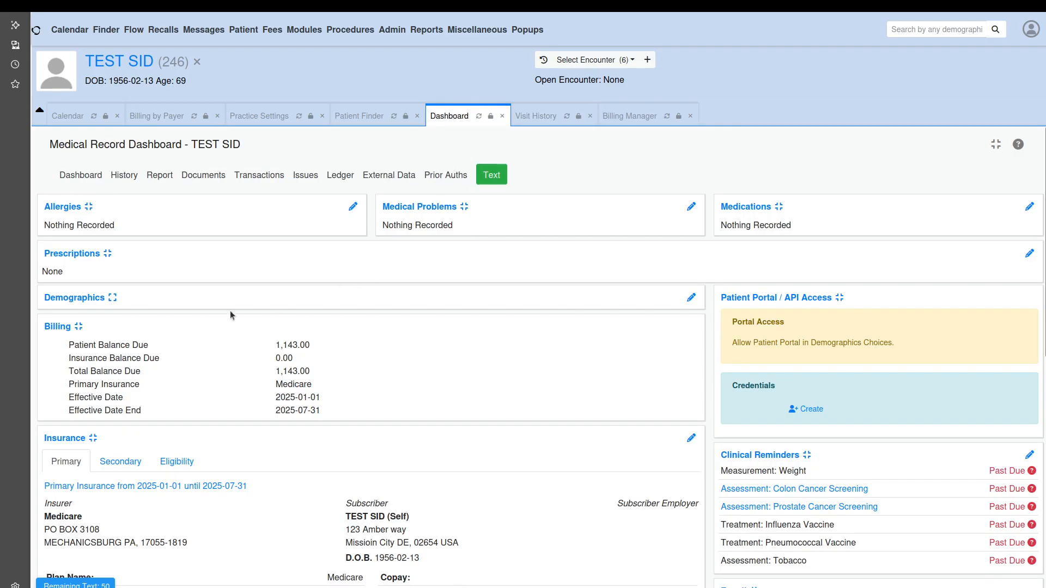
{"action": "scroll", "coordinate": [225, 413], "scroll_direction": "down", "scroll_amount": 3}
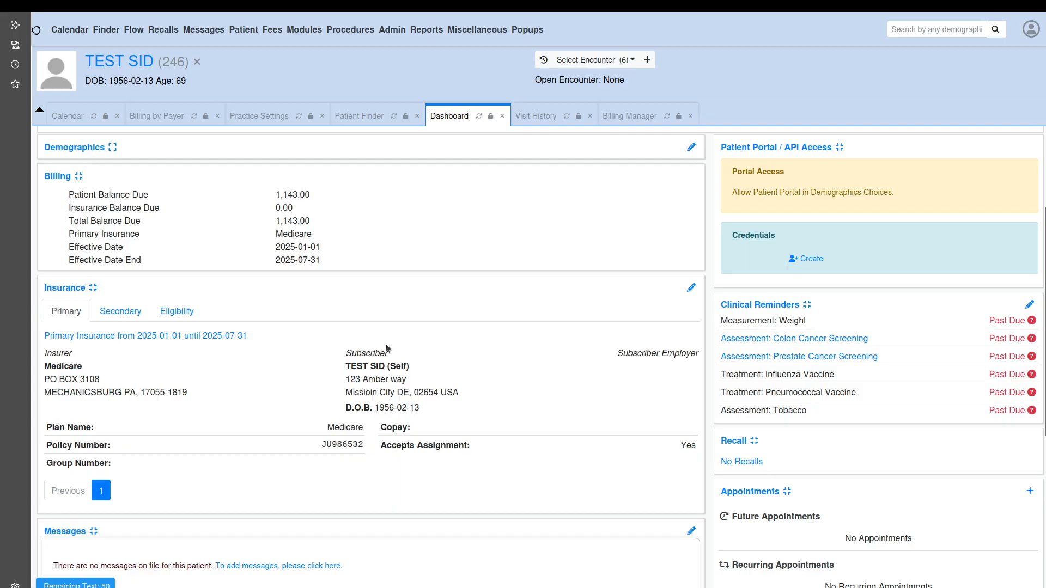
{"action": "left_click", "coordinate": [690, 288]}
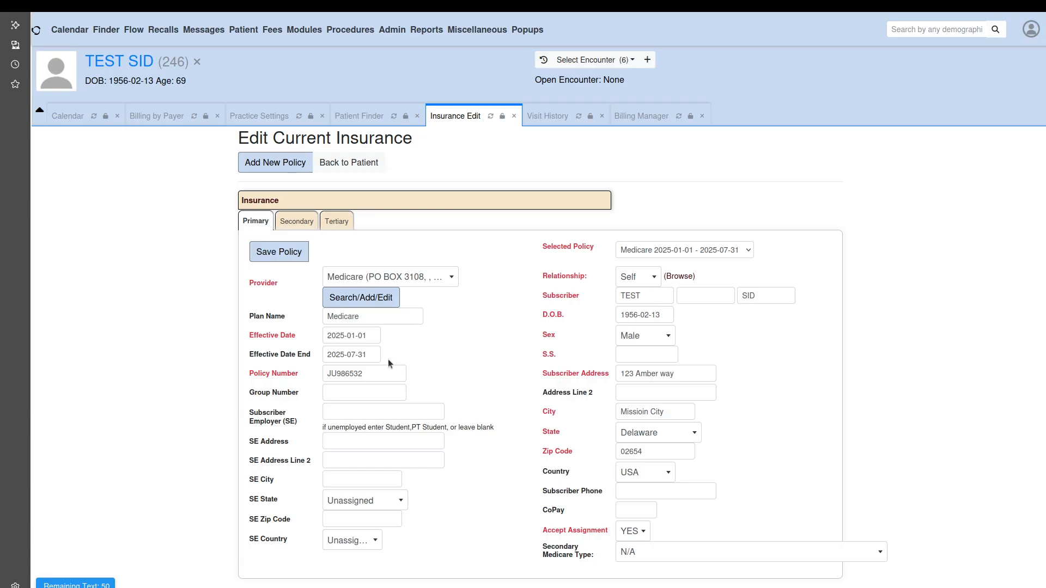
- Set the Medicare policy's Effective Date End to 2026-07-31, save the policy and return to the patient's dashboard
{"action": "left_click", "coordinate": [349, 355]}
{"action": "key", "text": "BackSpace"}
{"action": "type", "text": "6"}
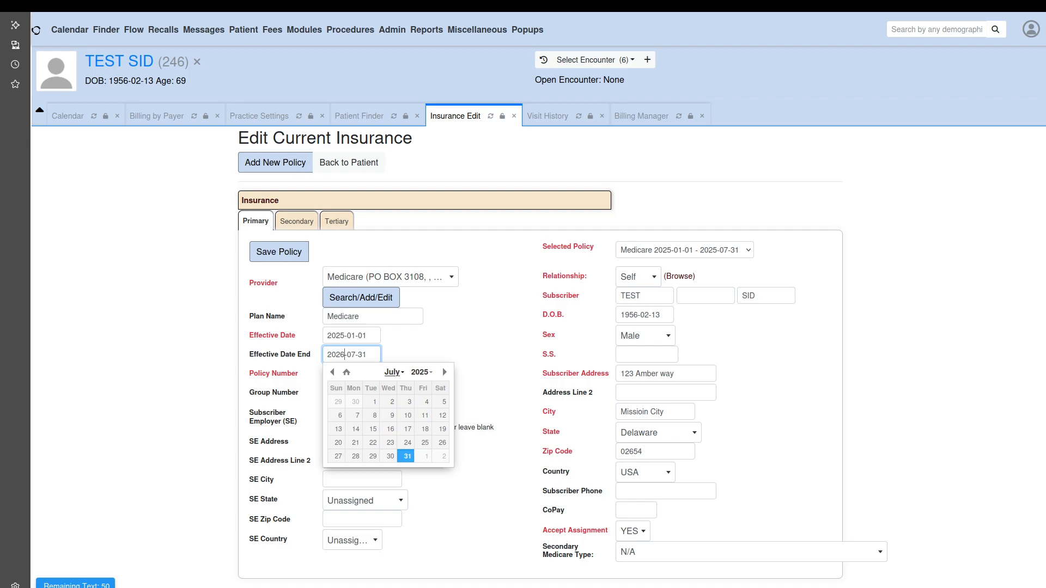
{"action": "left_click", "coordinate": [479, 343]}
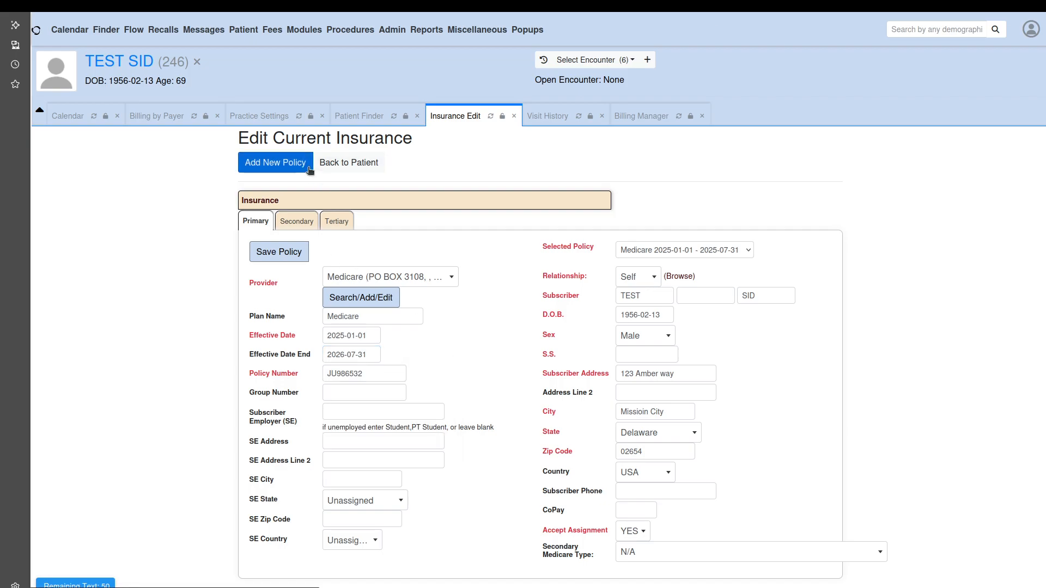
{"action": "left_click", "coordinate": [289, 259]}
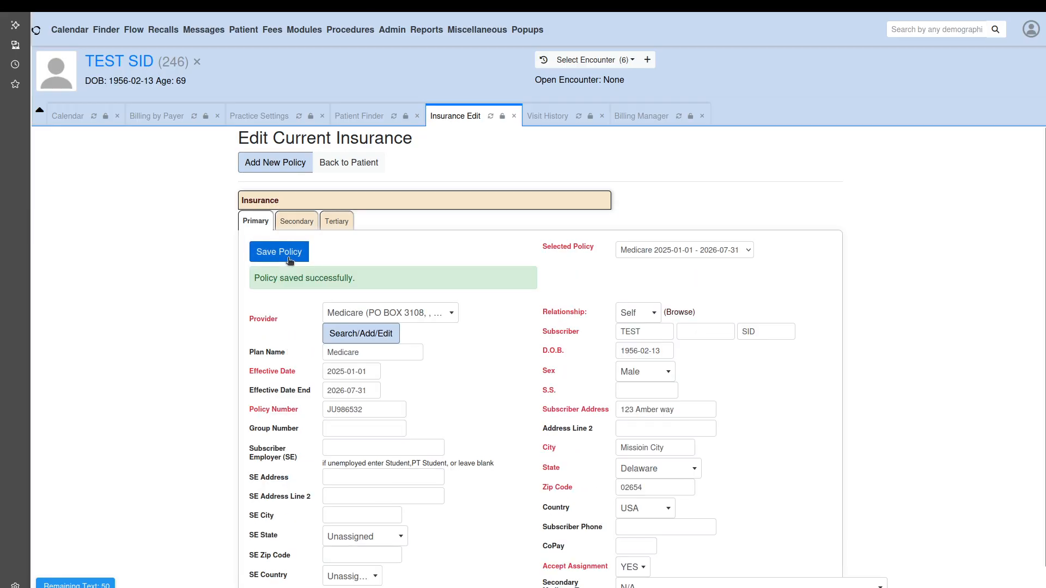
{"action": "left_click", "coordinate": [339, 162]}
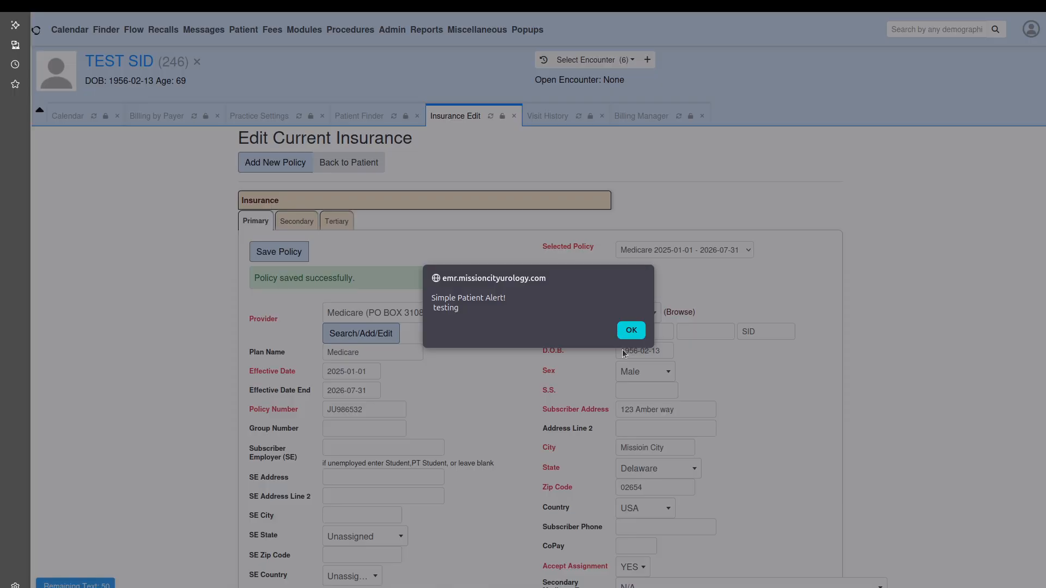
{"action": "left_click", "coordinate": [636, 330]}
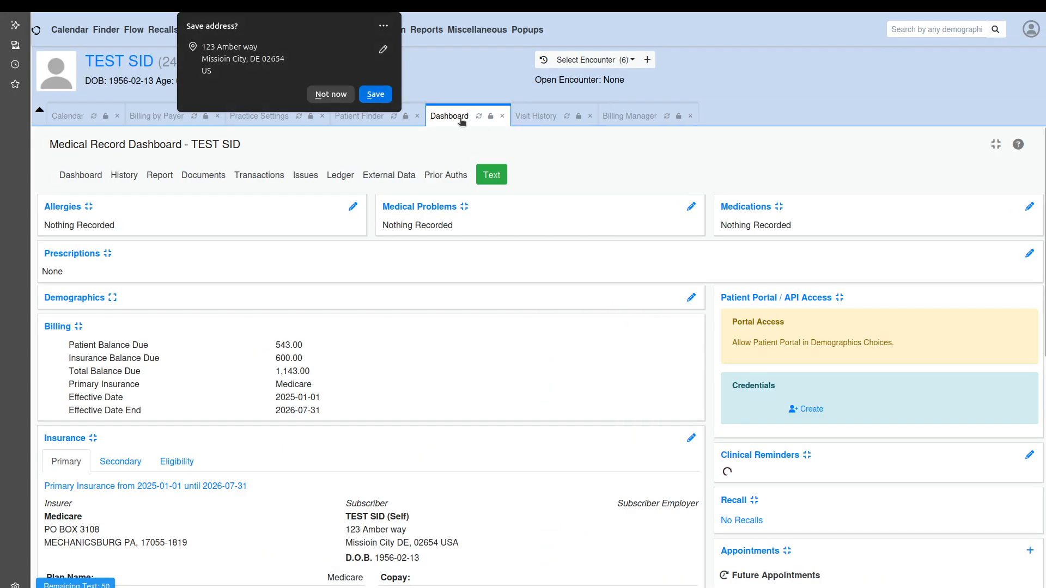
- Decline the browser's offer to save the address and refresh the patient's unbilled claims list in the Billing Manager
{"action": "left_click", "coordinate": [384, 26]}
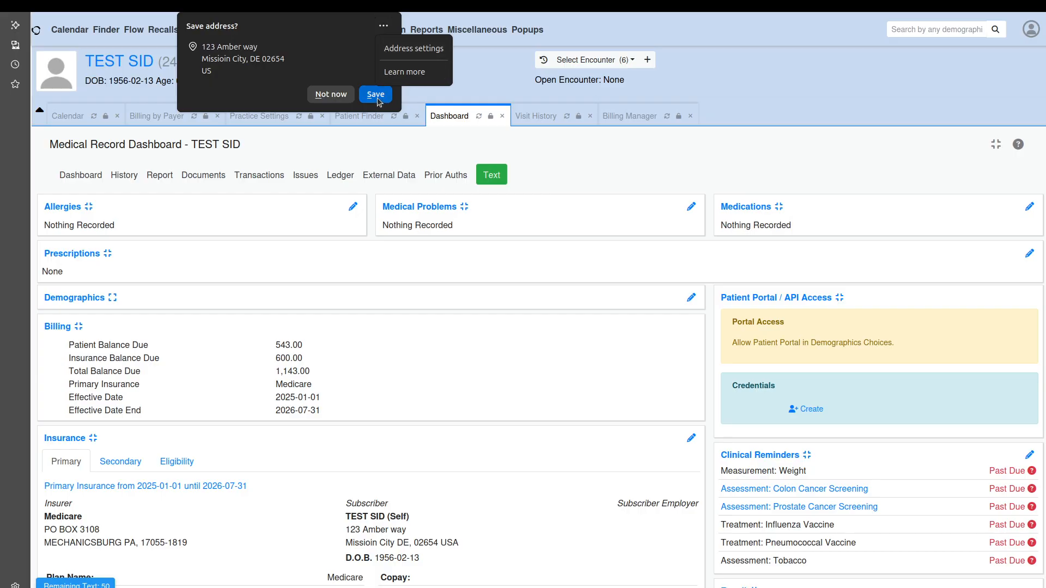
{"action": "left_click", "coordinate": [336, 101]}
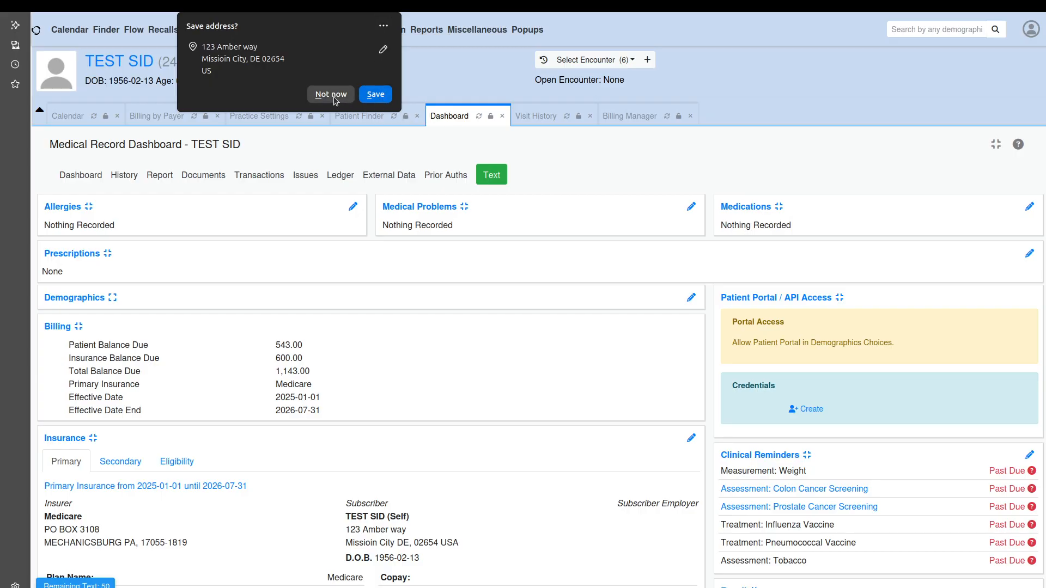
{"action": "left_click", "coordinate": [335, 98]}
{"action": "left_click", "coordinate": [623, 114]}
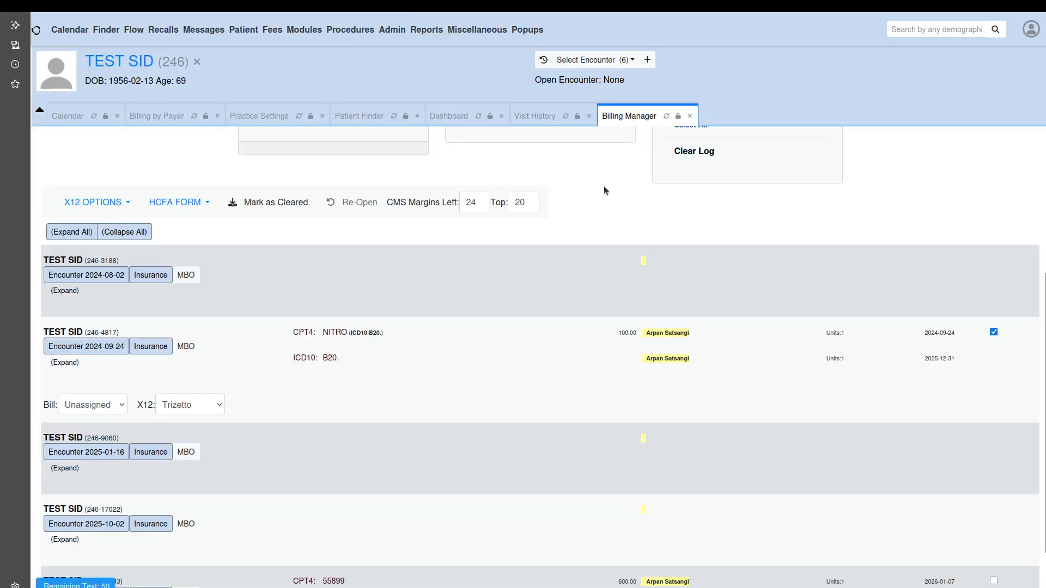
{"action": "scroll", "coordinate": [608, 191], "scroll_direction": "up", "scroll_amount": 4}
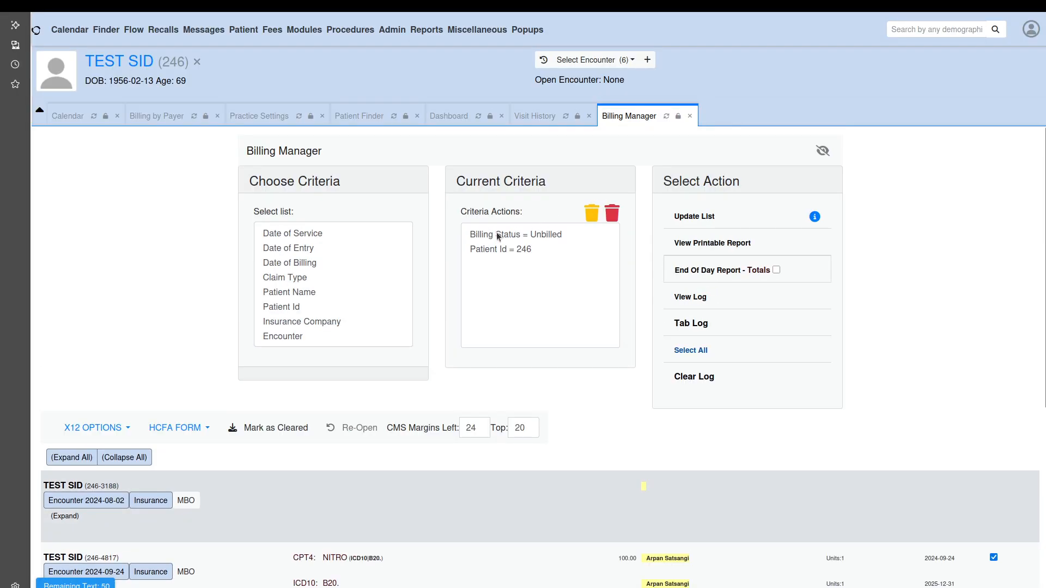
{"action": "left_click", "coordinate": [694, 218]}
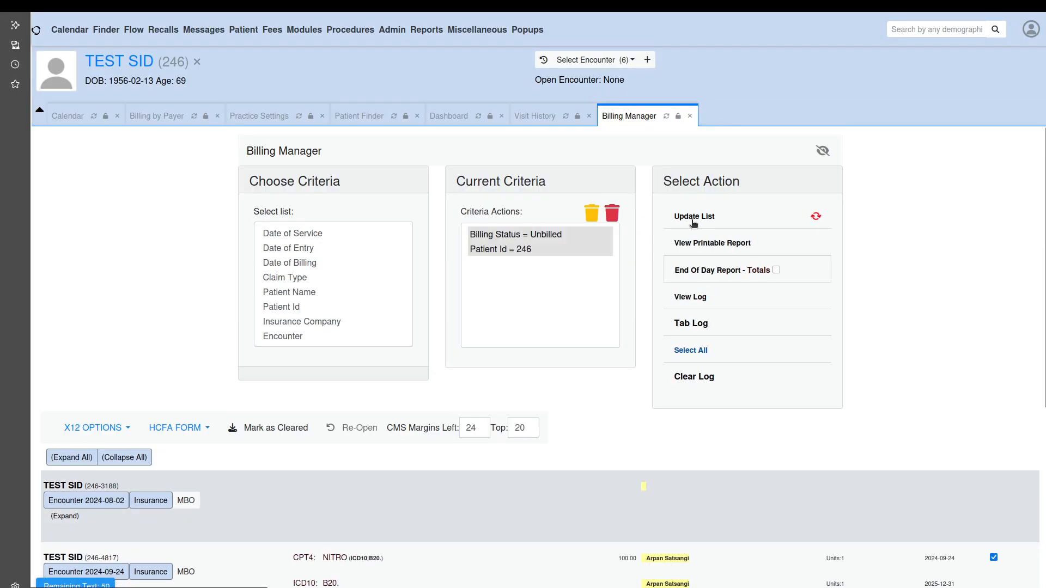
- Compare the available Bill payer choices of the 2024-09-24 and 2026-01-07 claims
{"action": "scroll", "coordinate": [607, 351], "scroll_direction": "down", "scroll_amount": 5}
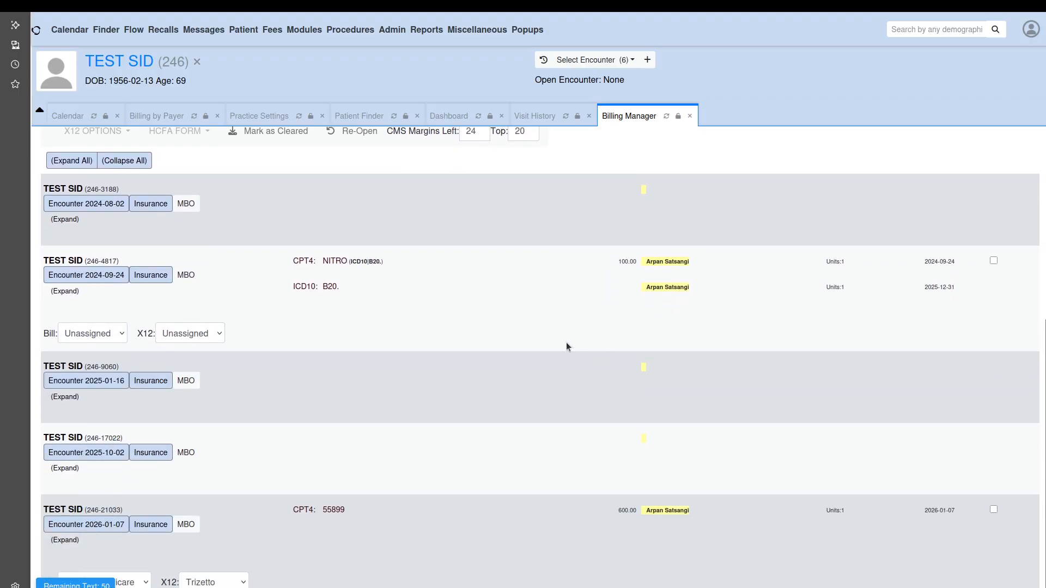
{"action": "left_click", "coordinate": [117, 334]}
{"action": "left_click", "coordinate": [116, 334]}
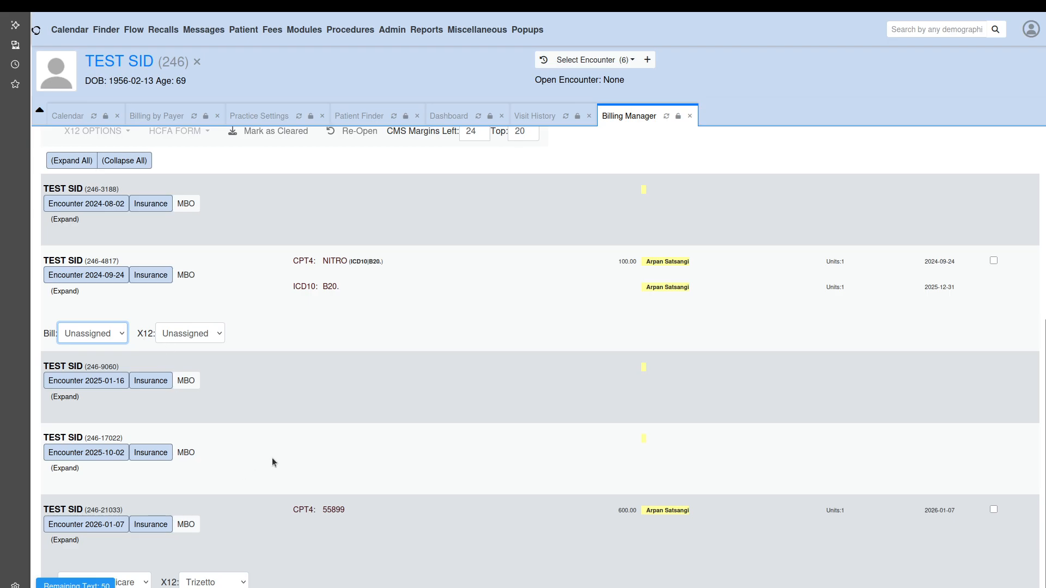
{"action": "left_click", "coordinate": [261, 537]}
{"action": "left_click", "coordinate": [146, 585]}
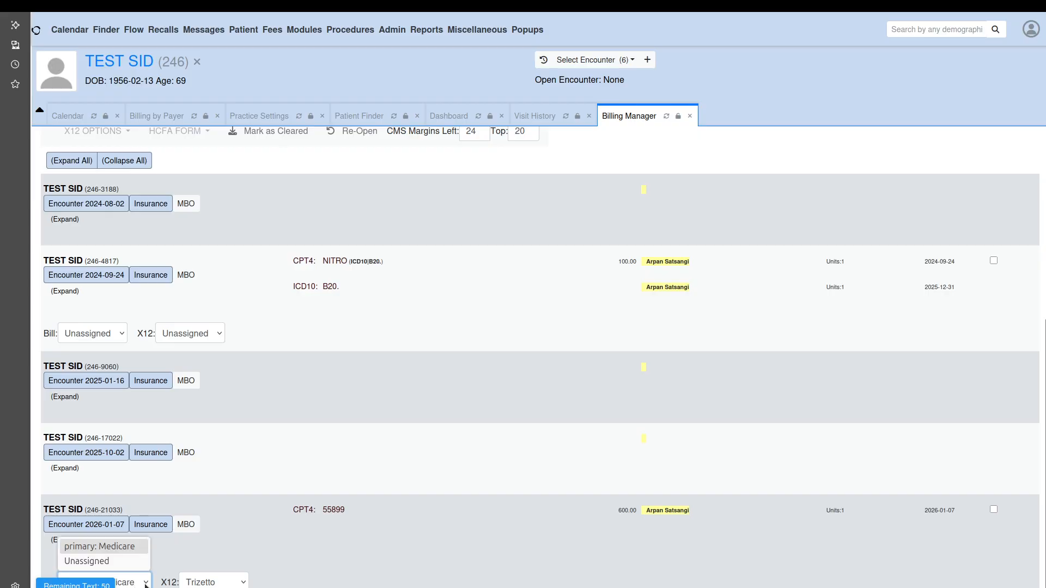
{"action": "left_click", "coordinate": [145, 584]}
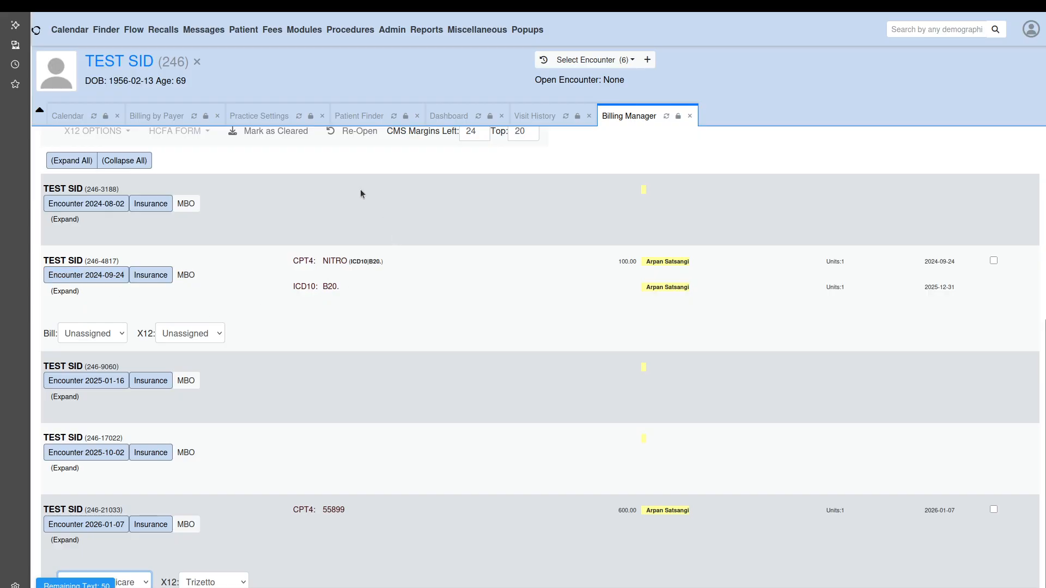
- Set the primary Medicare policy's Effective Date to 2024-01-01 from the patient's dashboard and save the policy
{"action": "left_click", "coordinate": [459, 117]}
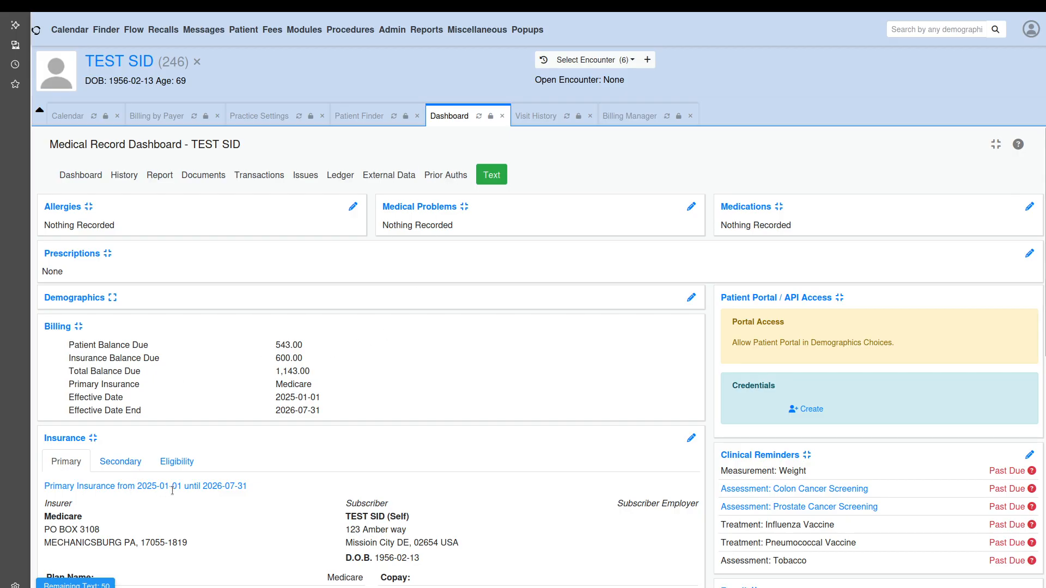
{"action": "left_click", "coordinate": [691, 439]}
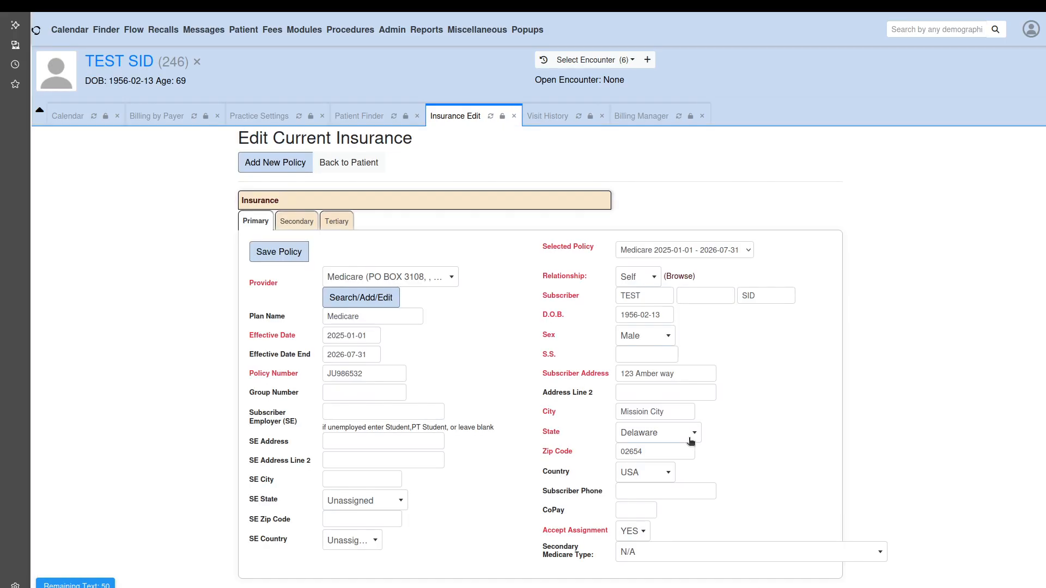
{"action": "left_click", "coordinate": [344, 335]}
{"action": "left_click", "coordinate": [344, 336]}
{"action": "key", "text": "BackSpace"}
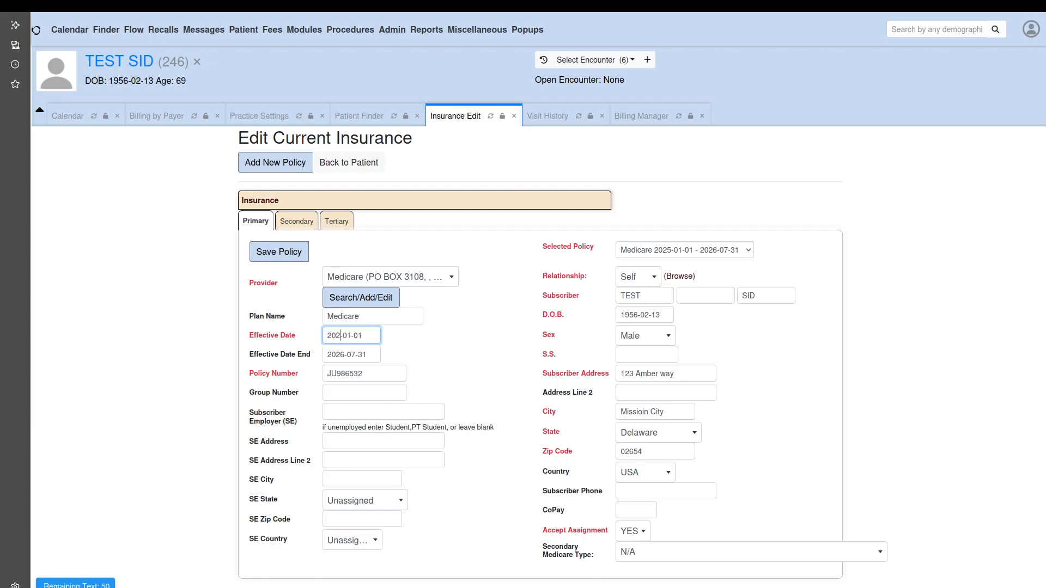
{"action": "type", "text": "4"}
{"action": "left_click", "coordinate": [283, 252]}
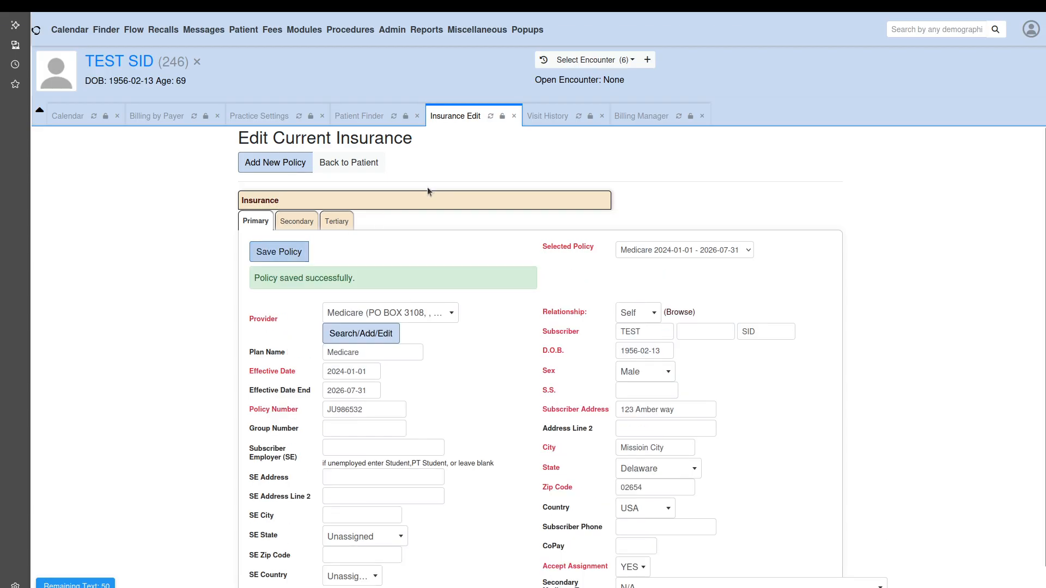
- Refresh the unbilled claims list in the Billing Manager and choose primary: Medicare as the 2024-09-24 claim's Bill payer
{"action": "left_click", "coordinate": [641, 116]}
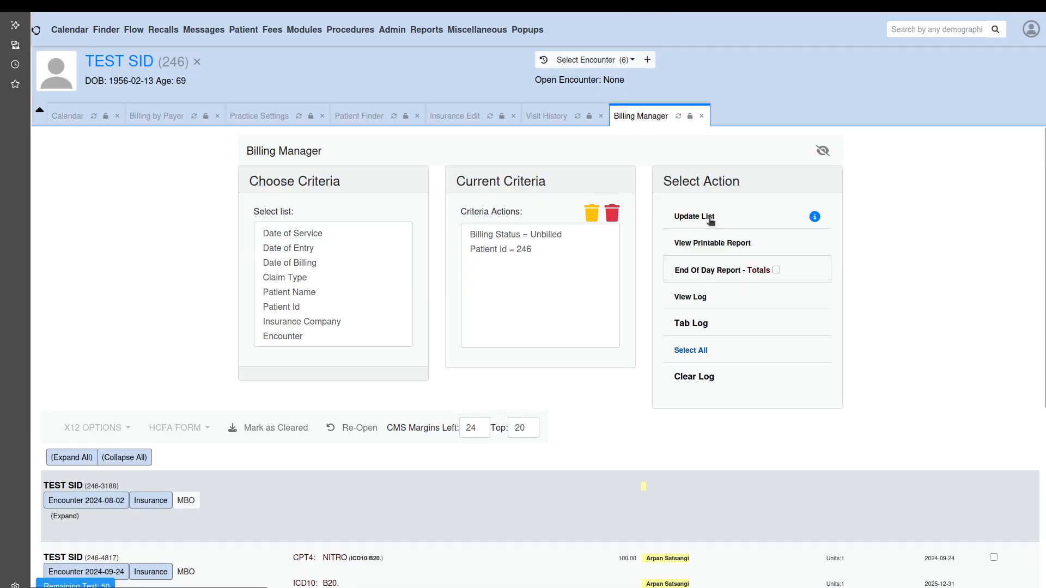
{"action": "left_click", "coordinate": [710, 218]}
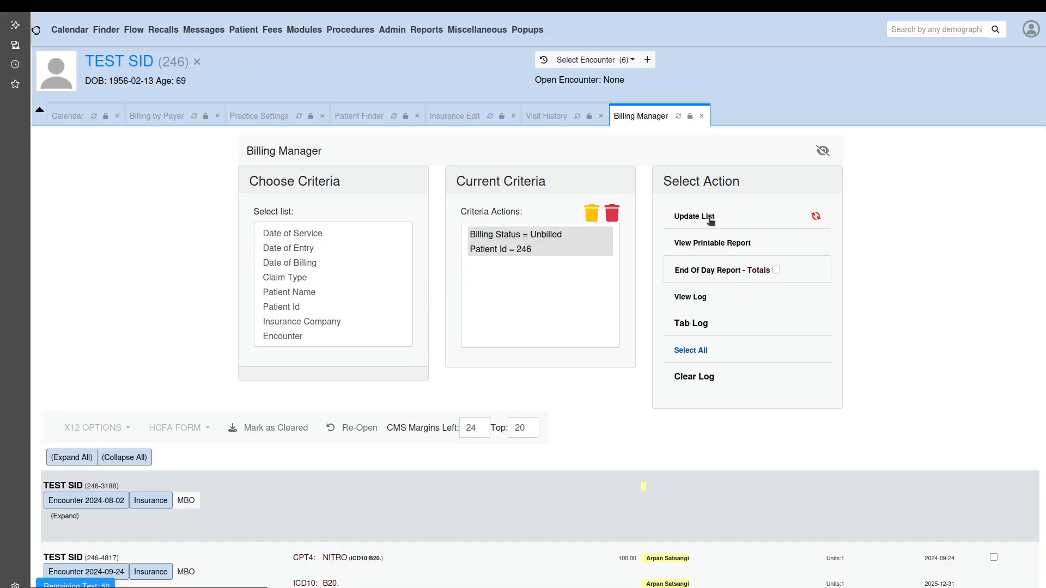
{"action": "scroll", "coordinate": [596, 338], "scroll_direction": "down", "scroll_amount": 1}
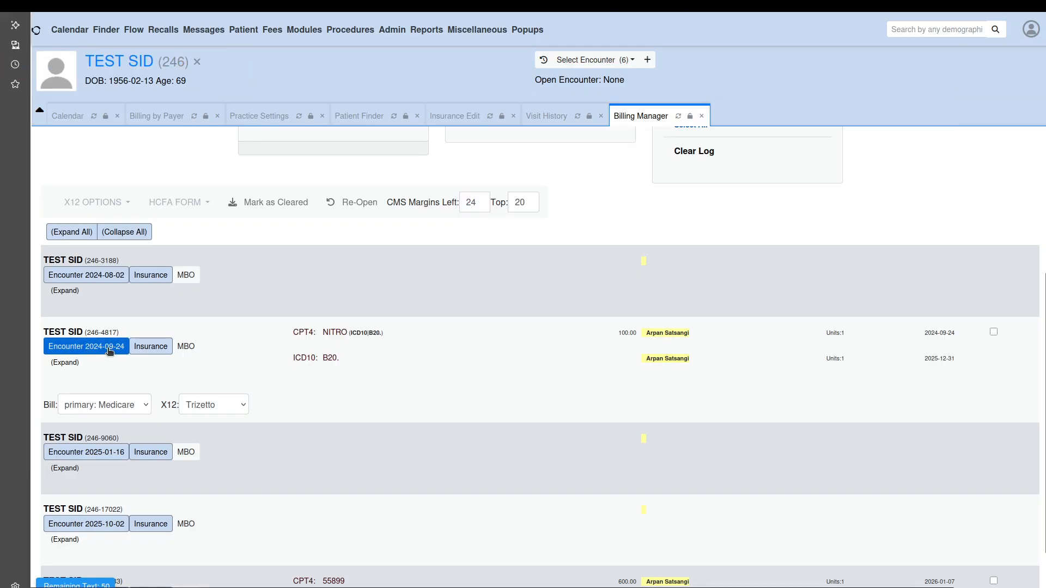
{"action": "left_click", "coordinate": [146, 406]}
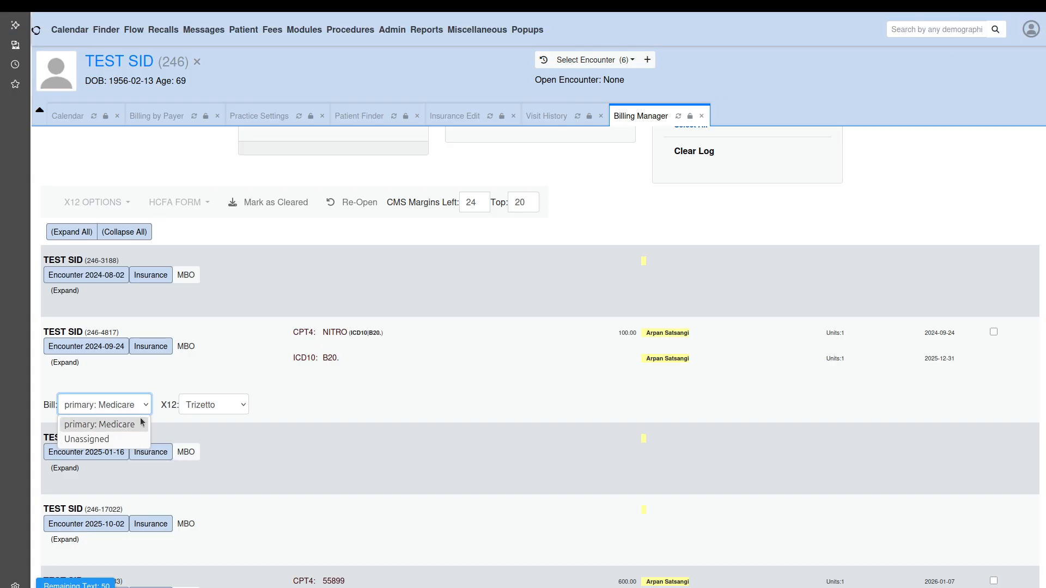
{"action": "left_click", "coordinate": [142, 424]}
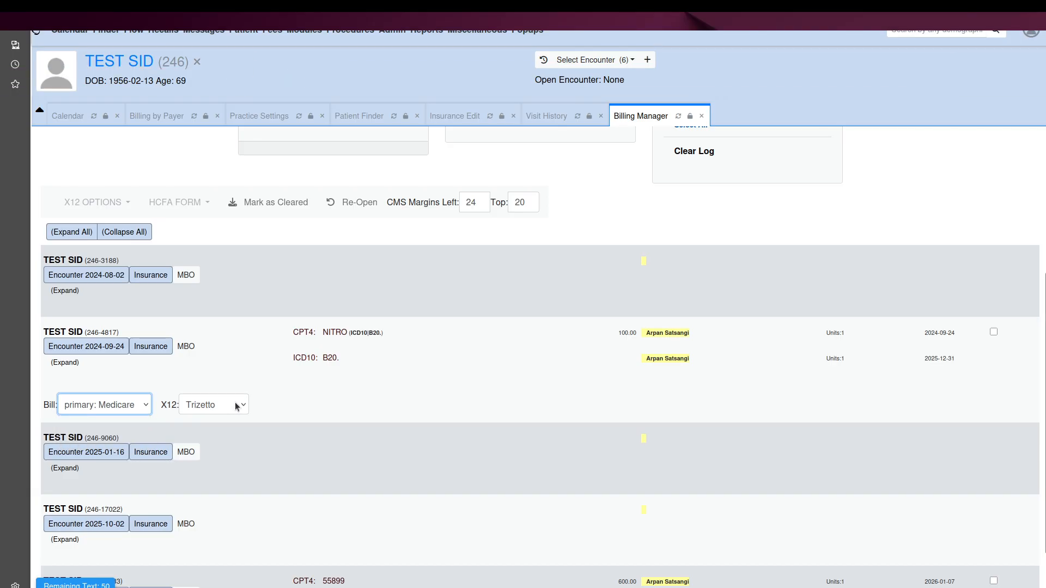
- Generate X12 for the 2024-09-24 claim with Validate Only and examine the REF*F8 reference and NTE claim note in its output
{"action": "left_click", "coordinate": [993, 333]}
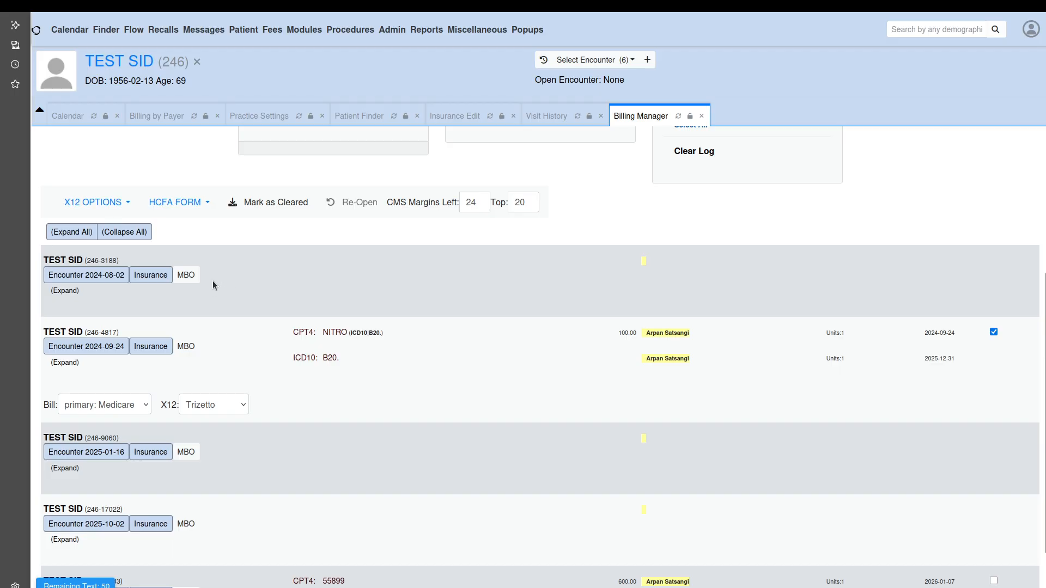
{"action": "left_click", "coordinate": [94, 202]}
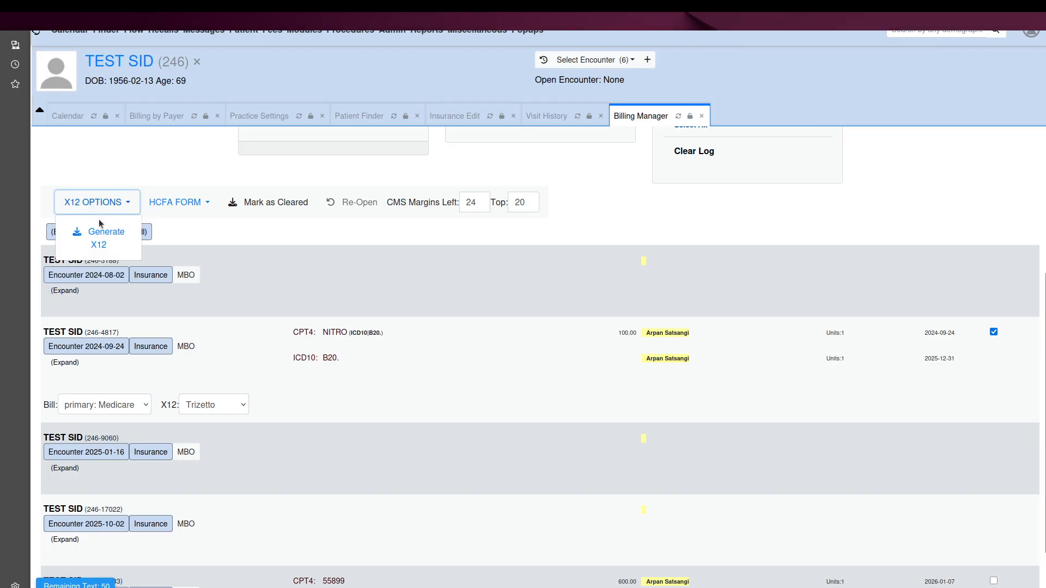
{"action": "left_click", "coordinate": [105, 237]}
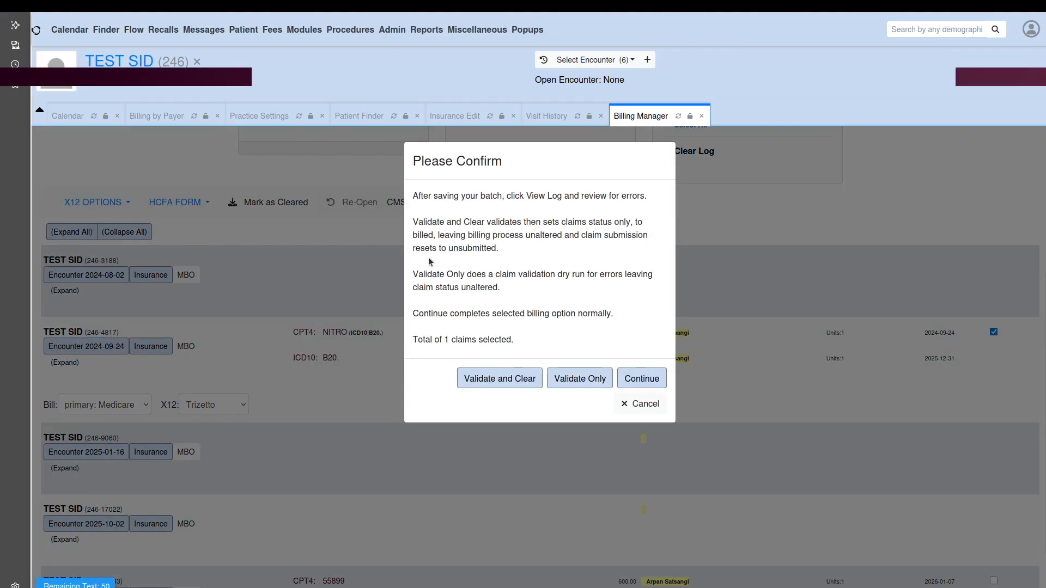
{"action": "left_click", "coordinate": [589, 379]}
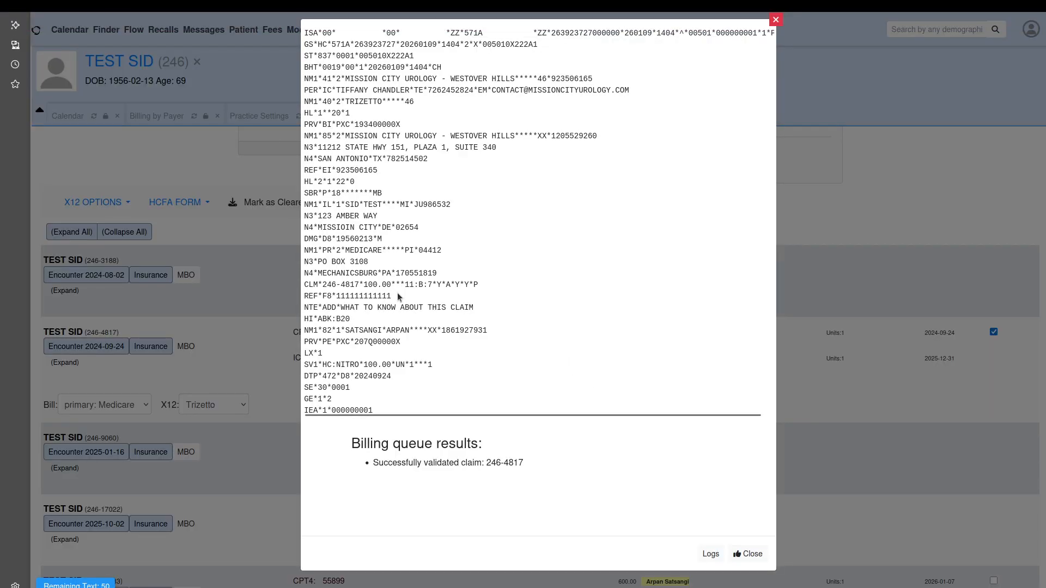
{"action": "left_click_drag", "start_coordinate": [395, 295], "coordinate": [335, 297]}
{"action": "left_click_drag", "start_coordinate": [475, 307], "coordinate": [339, 306]}
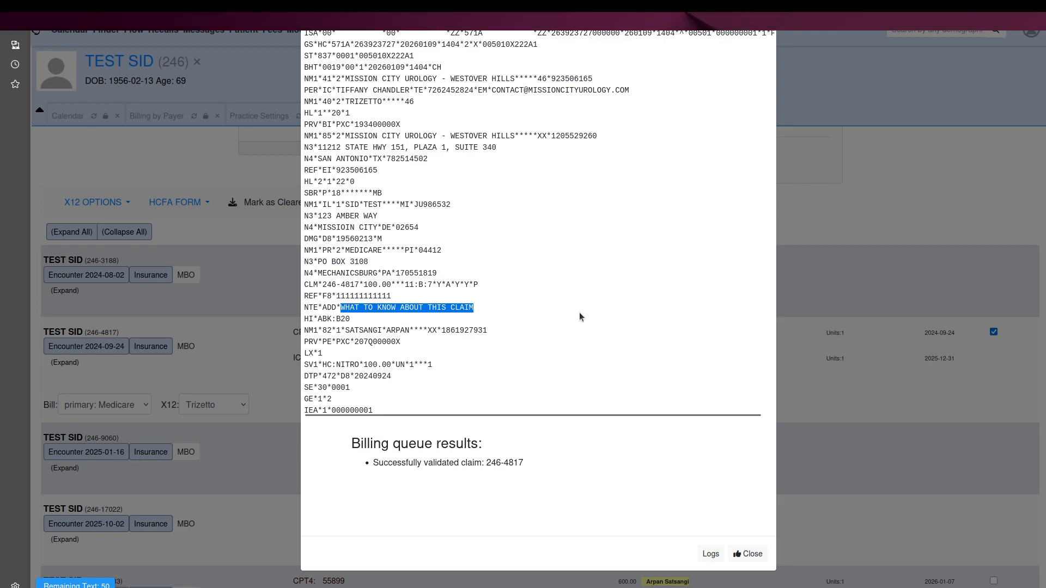